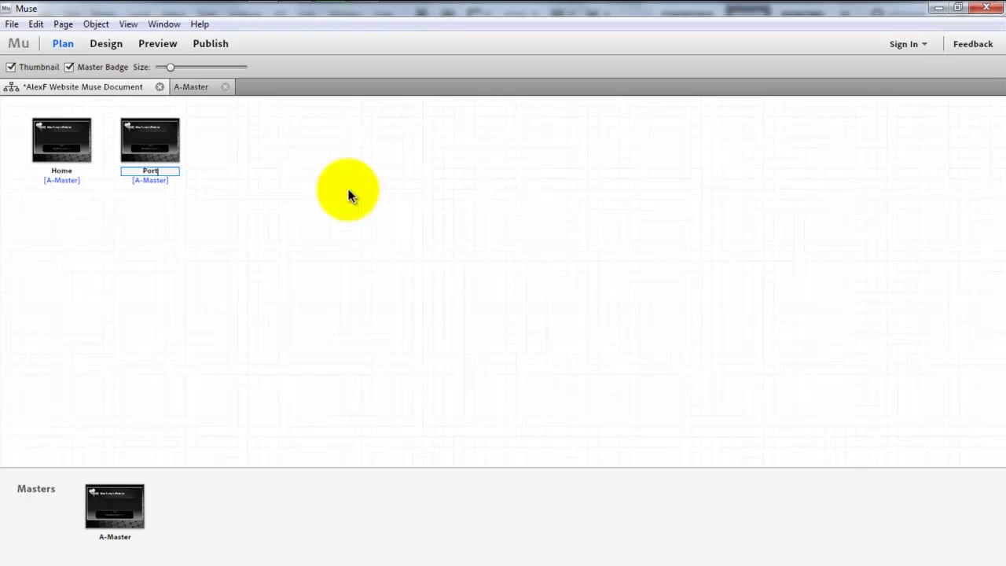
Step: Add a new page after Portfolio in the site plan and name it Photos
{"action": "left_click", "coordinate": [189, 141]}
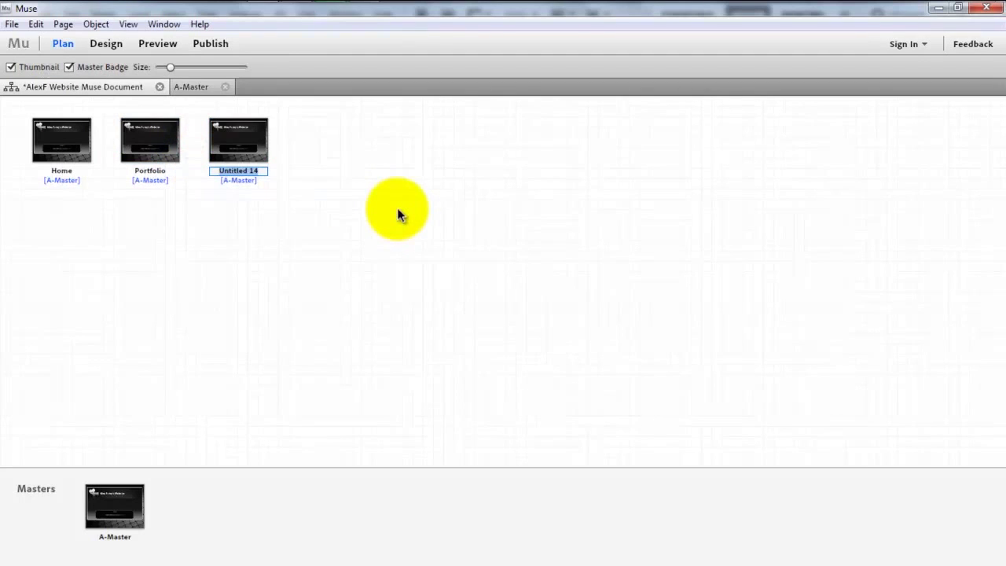
{"action": "type", "text": "Photo"}
{"action": "key", "text": "Return"}
{"action": "left_click", "coordinate": [243, 179]}
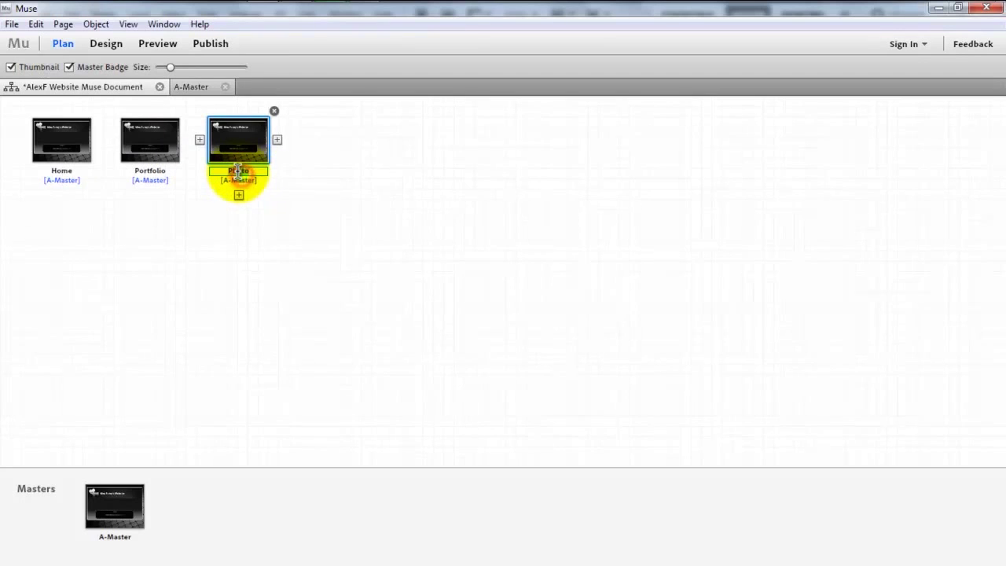
{"action": "left_click", "coordinate": [262, 172]}
{"action": "key", "text": "Return"}
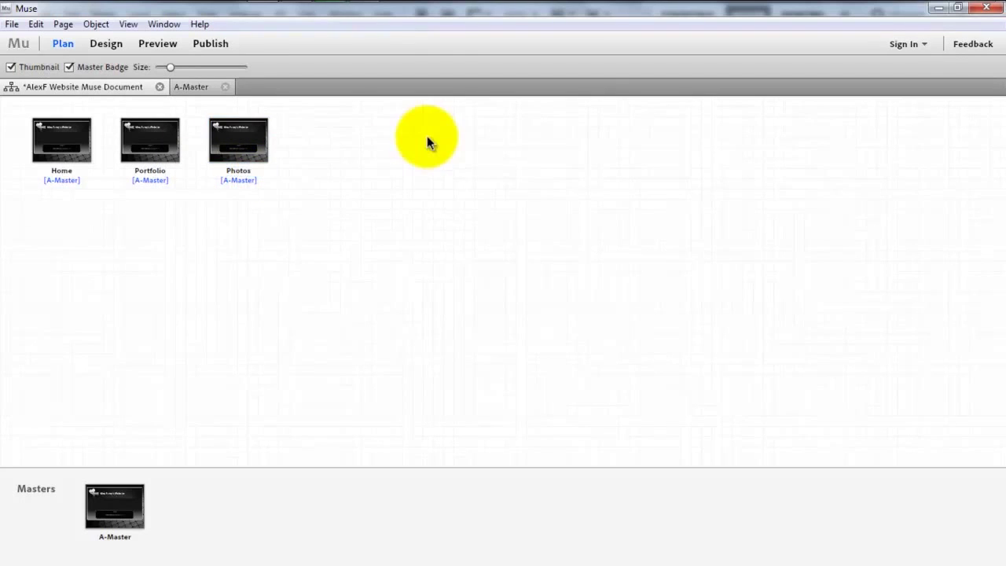
Step: Add another page after Photos in the site plan and name it Contact
{"action": "left_click", "coordinate": [281, 144]}
{"action": "type", "text": "c"}
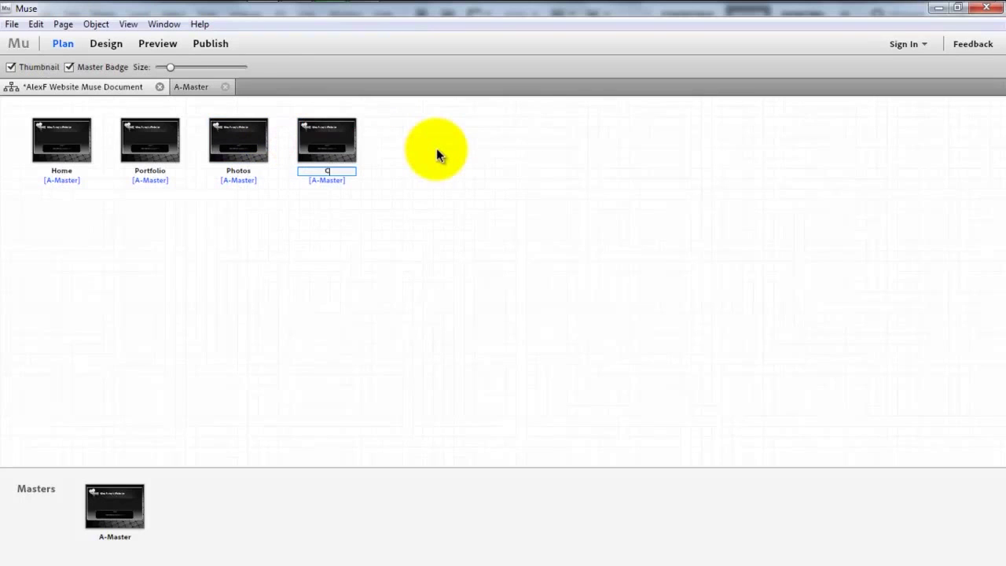
{"action": "type", "text": "ontact"}
{"action": "key", "text": "Return"}
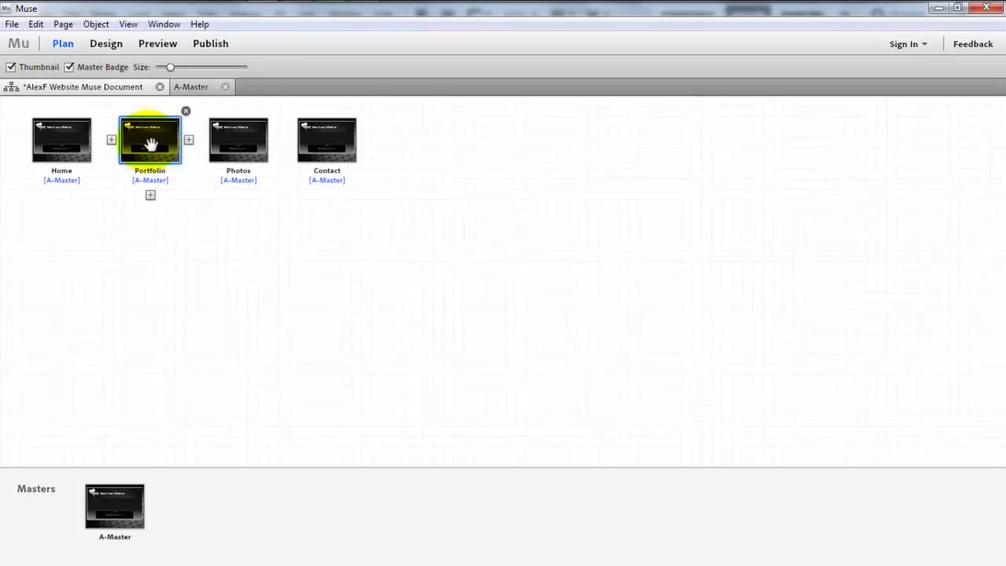
Step: Open the A-Master page and insert a Bar menu over the lower part of the header
{"action": "left_click", "coordinate": [109, 505]}
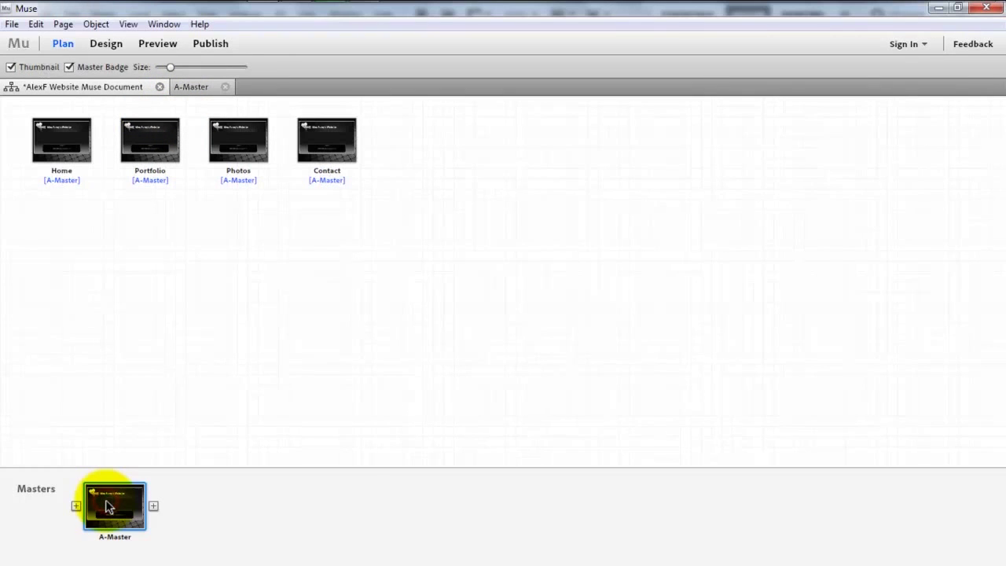
{"action": "double_click", "coordinate": [109, 505]}
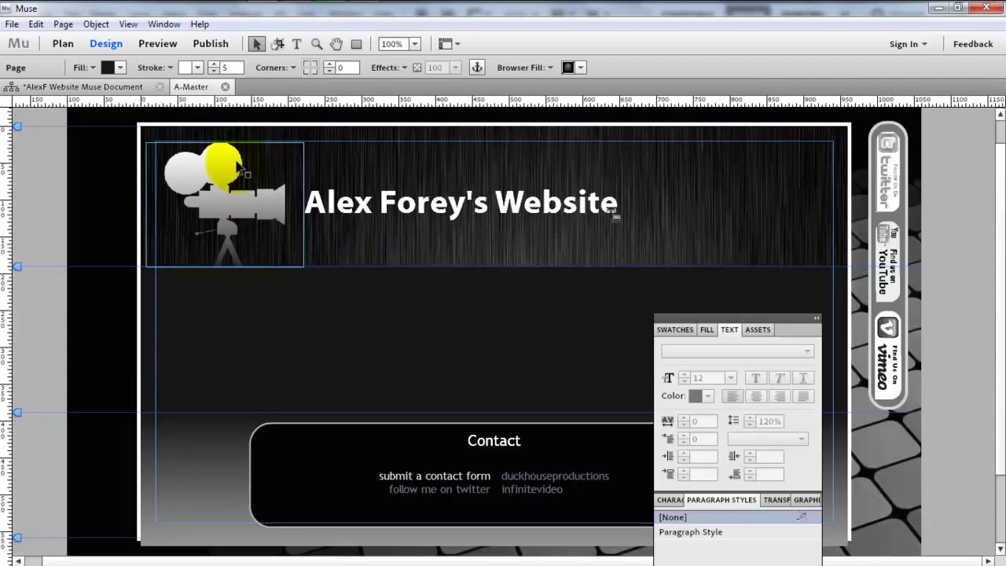
{"action": "left_click", "coordinate": [97, 24]}
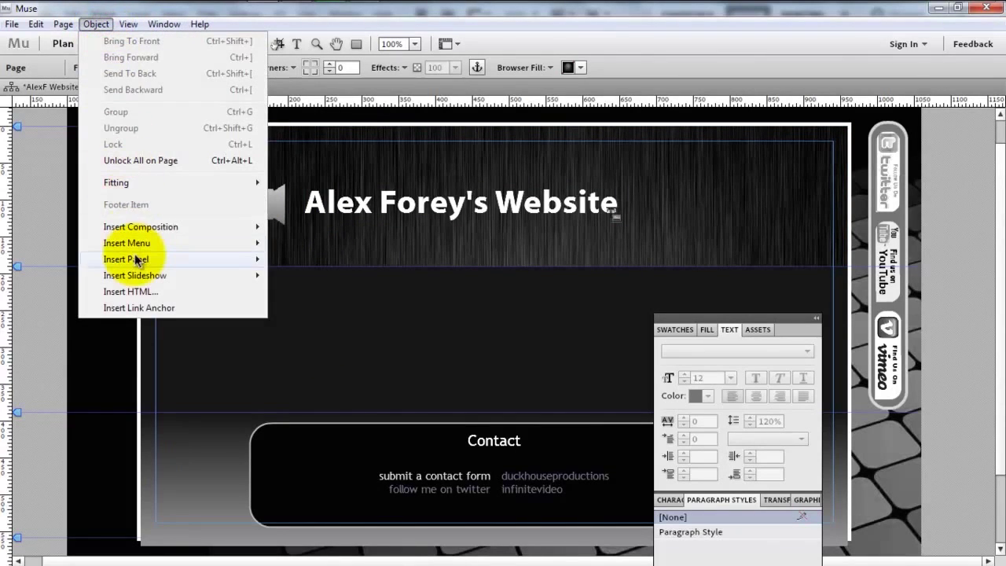
{"action": "mouse_move", "coordinate": [135, 245]}
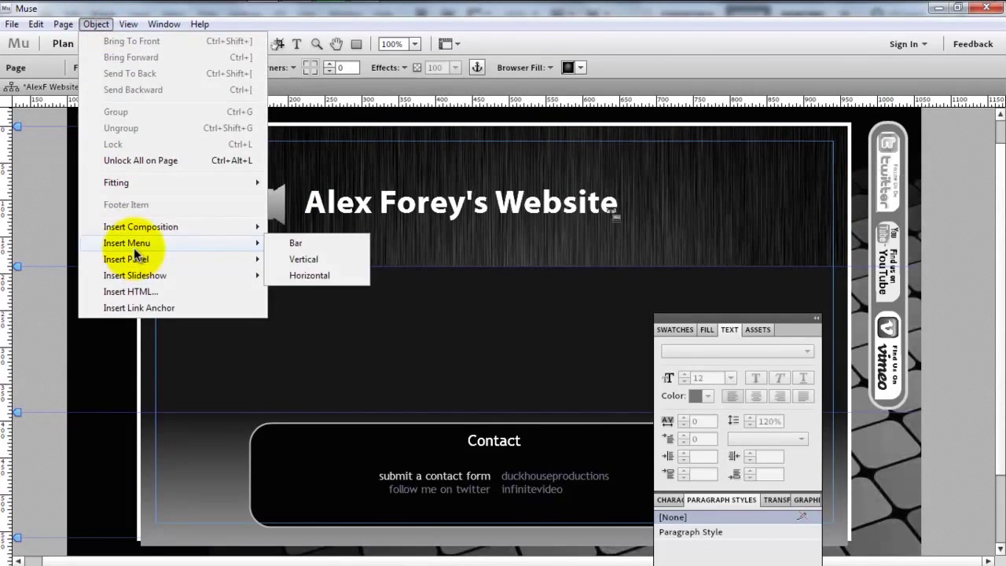
{"action": "left_click", "coordinate": [297, 245]}
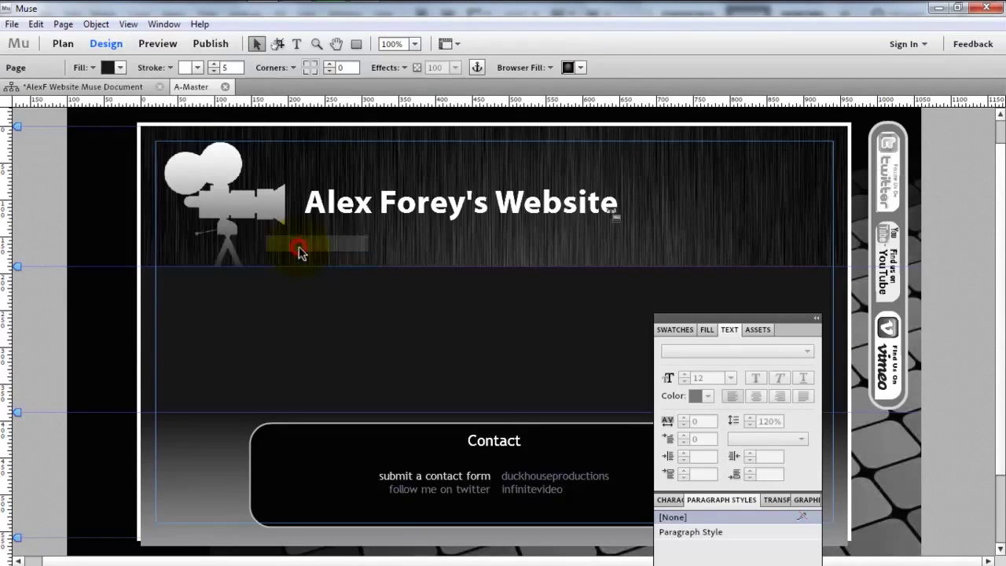
{"action": "left_click", "coordinate": [161, 270]}
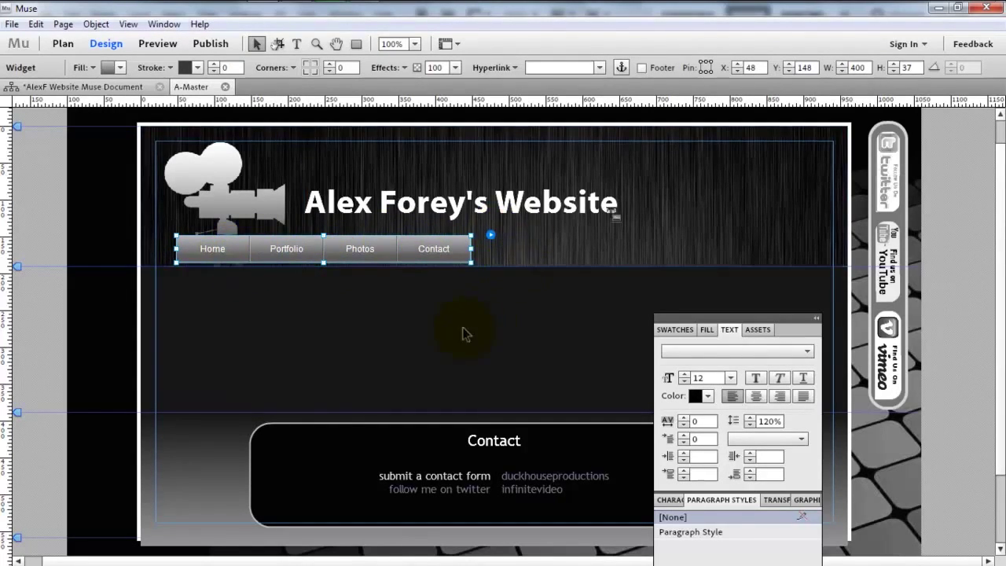
Step: Fit the menu bar under the header at X 21, Y 190 with width 919, and move the header guide to its lower edge
{"action": "left_click", "coordinate": [110, 87]}
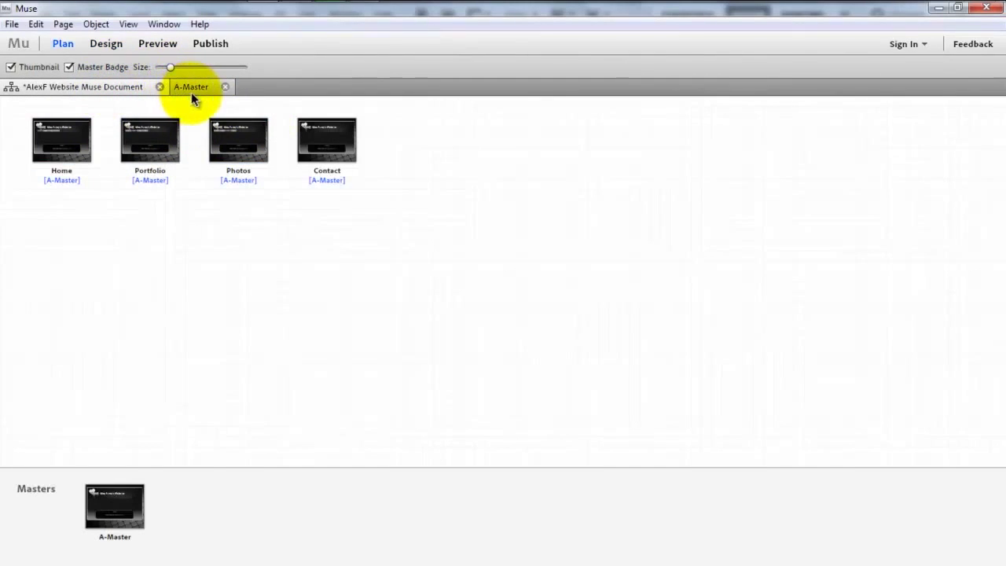
{"action": "left_click", "coordinate": [191, 87]}
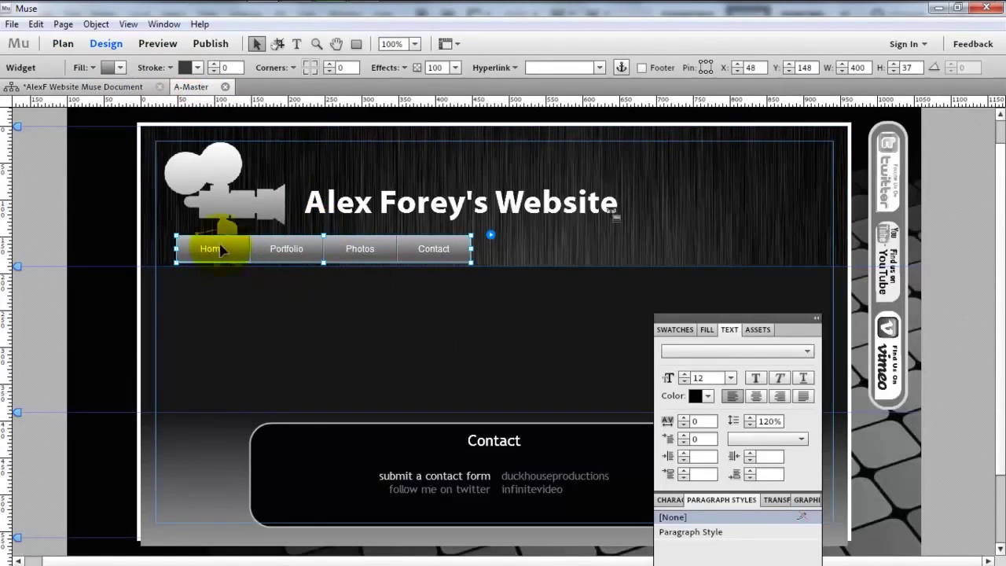
{"action": "left_click_drag", "start_coordinate": [221, 249], "coordinate": [203, 283]}
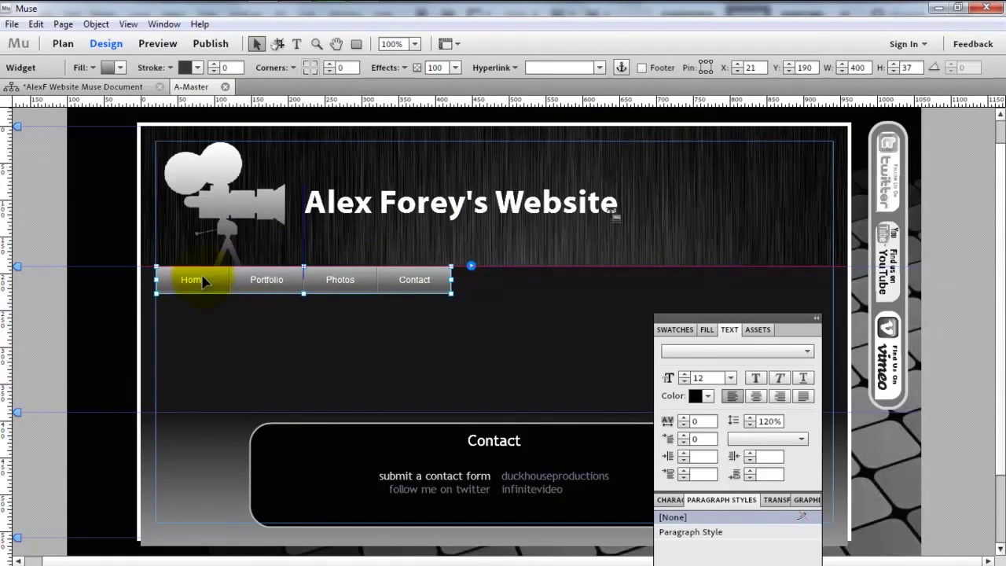
{"action": "left_click_drag", "start_coordinate": [451, 280], "coordinate": [833, 282]}
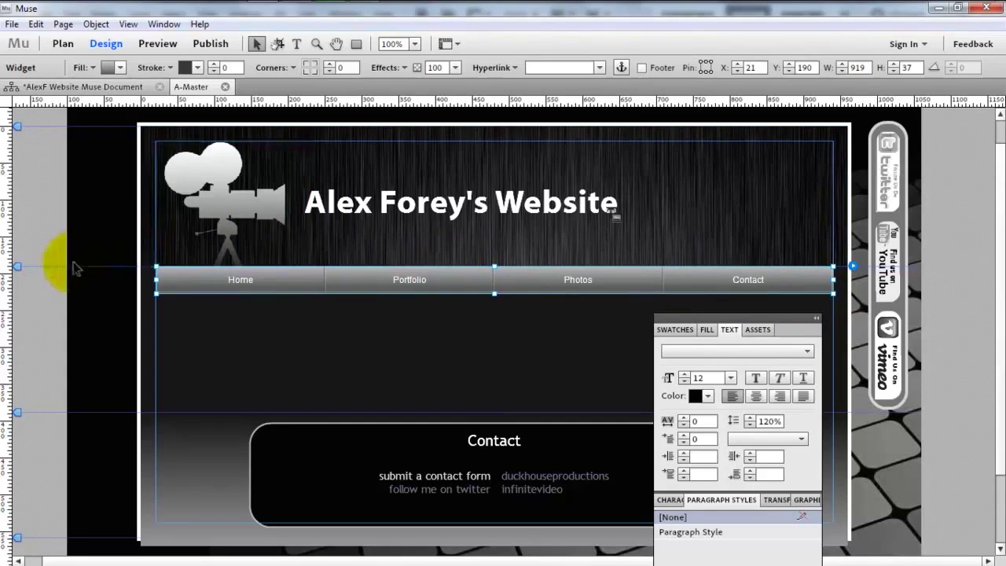
{"action": "left_click_drag", "start_coordinate": [21, 271], "coordinate": [18, 294]}
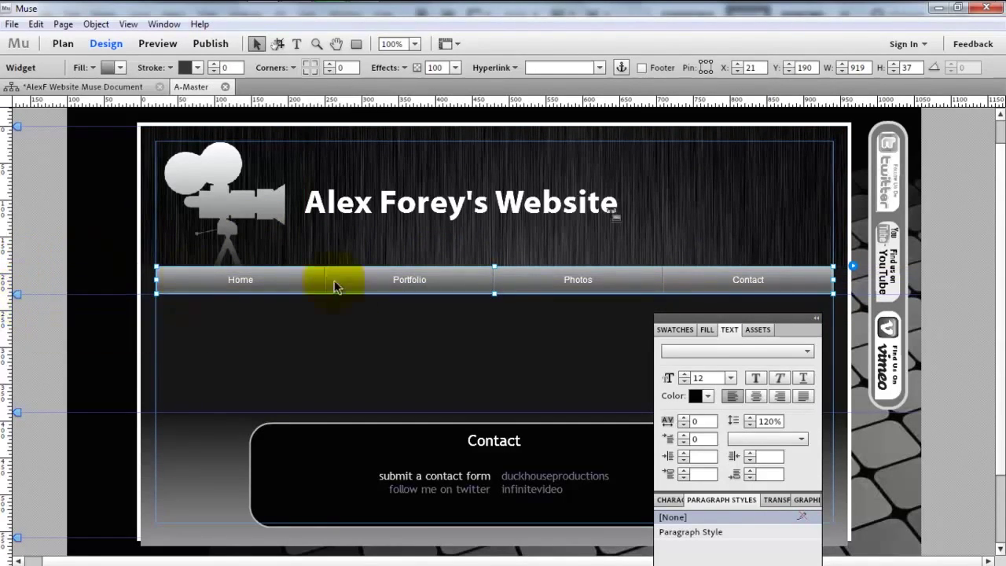
{"action": "left_click", "coordinate": [480, 304]}
Step: Preview the site, test the Portfolio, Photos, Contact and Home menu links, and return to the design view
{"action": "left_click", "coordinate": [144, 45]}
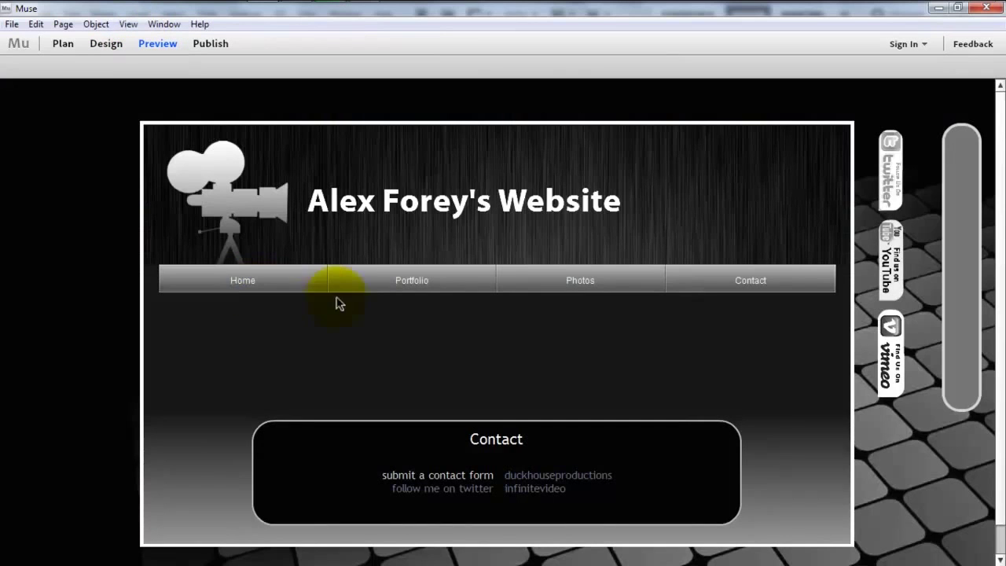
{"action": "left_click", "coordinate": [401, 281]}
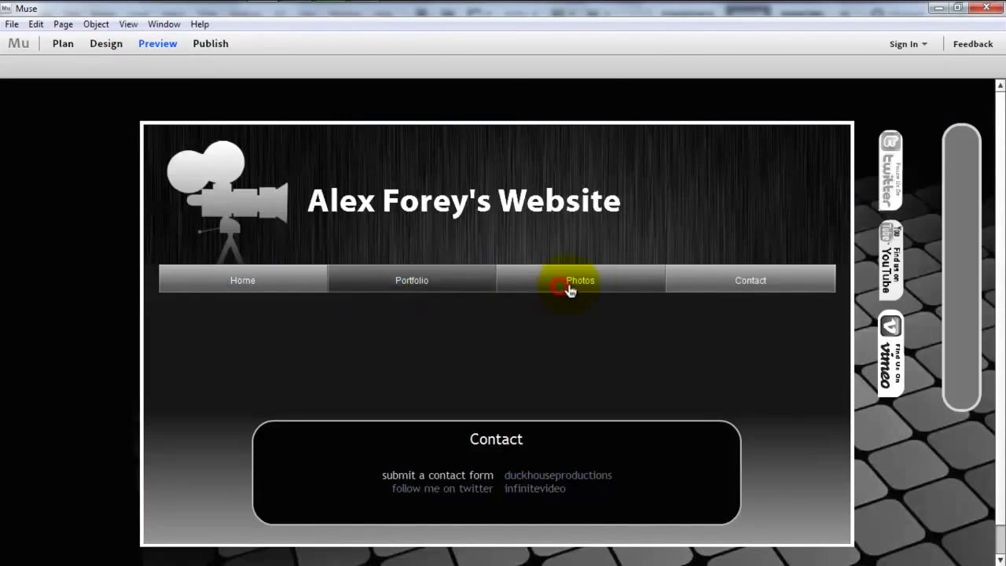
{"action": "left_click", "coordinate": [569, 287]}
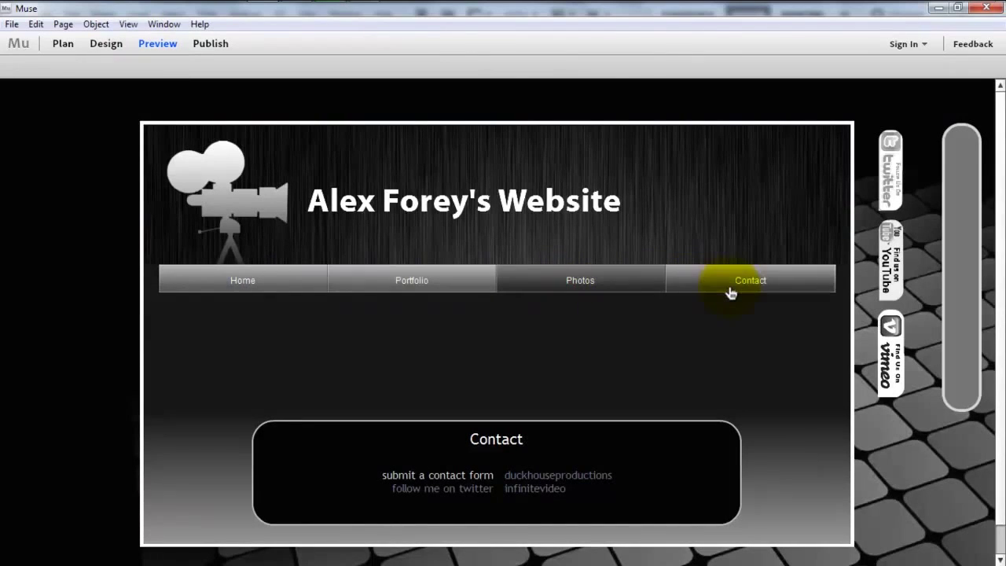
{"action": "left_click", "coordinate": [729, 288]}
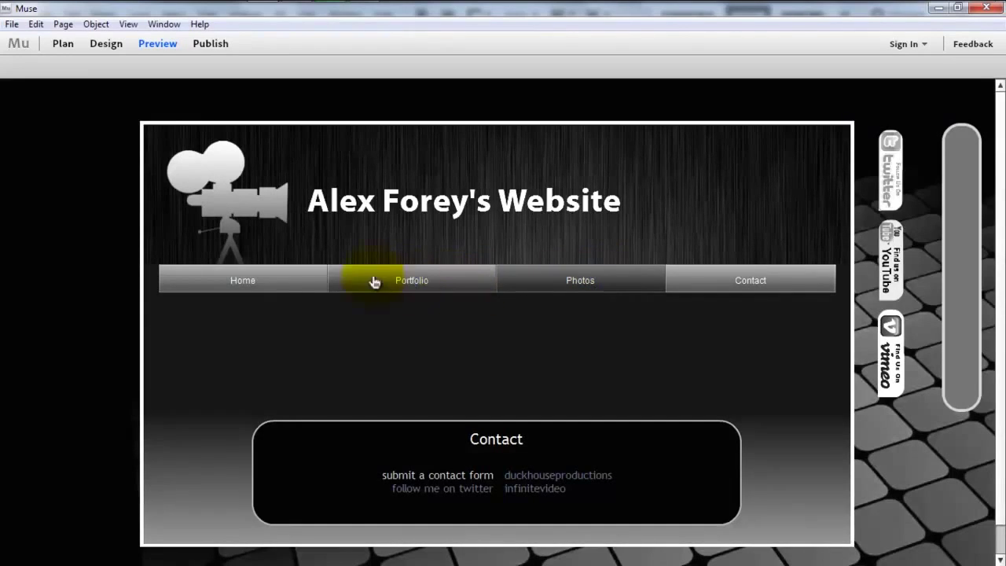
{"action": "left_click", "coordinate": [297, 283]}
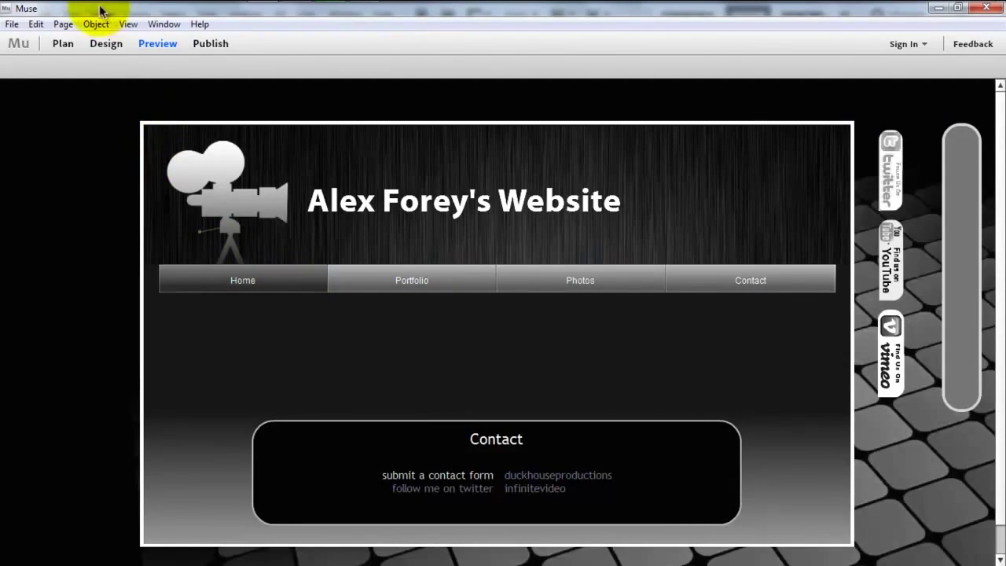
{"action": "left_click", "coordinate": [107, 46]}
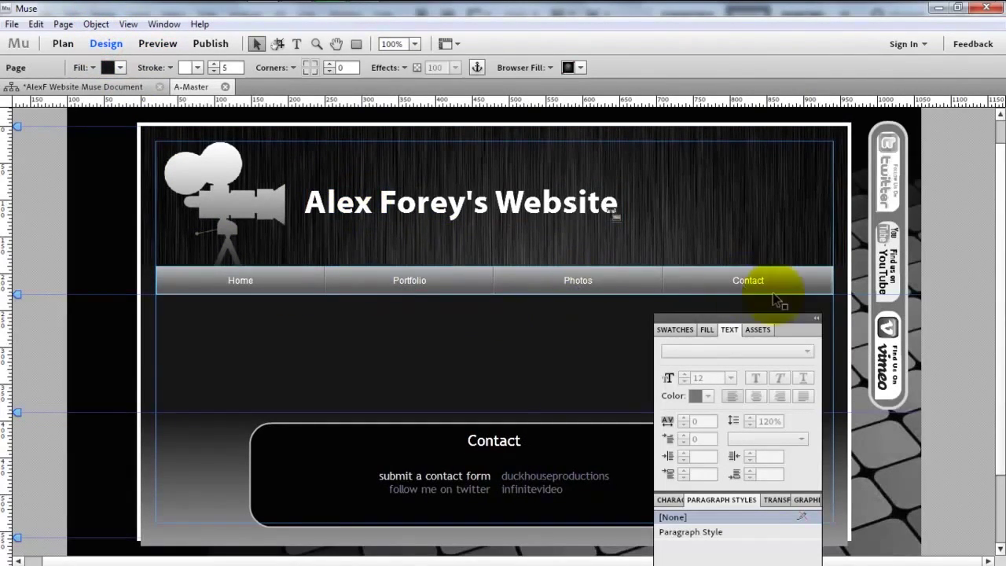
Step: Group the Twitter, YouTube and Vimeo badges with the rounded panel behind them
{"action": "left_click", "coordinate": [887, 368]}
{"action": "left_click", "coordinate": [885, 289], "text": "shift"}
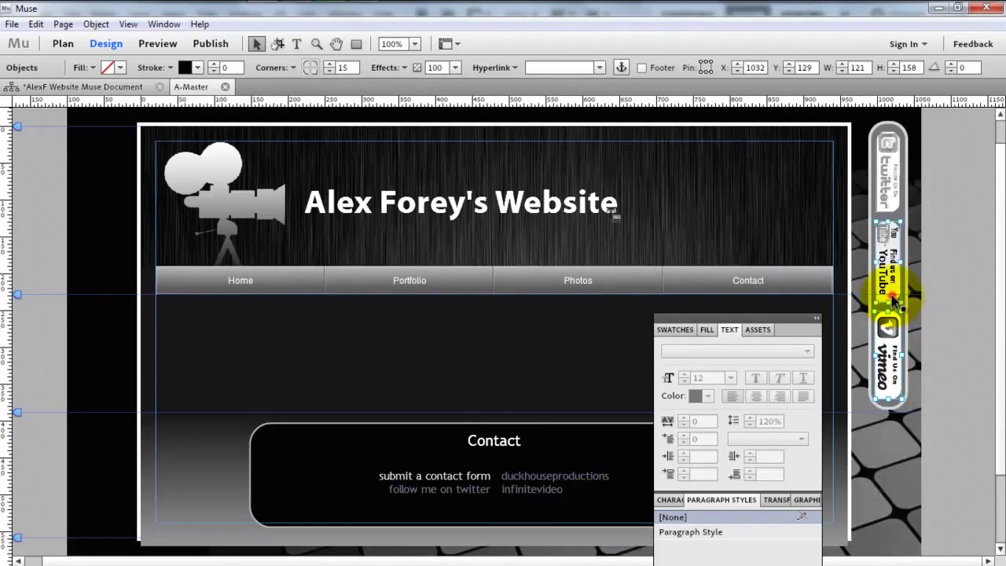
{"action": "left_click", "coordinate": [883, 193], "text": "shift"}
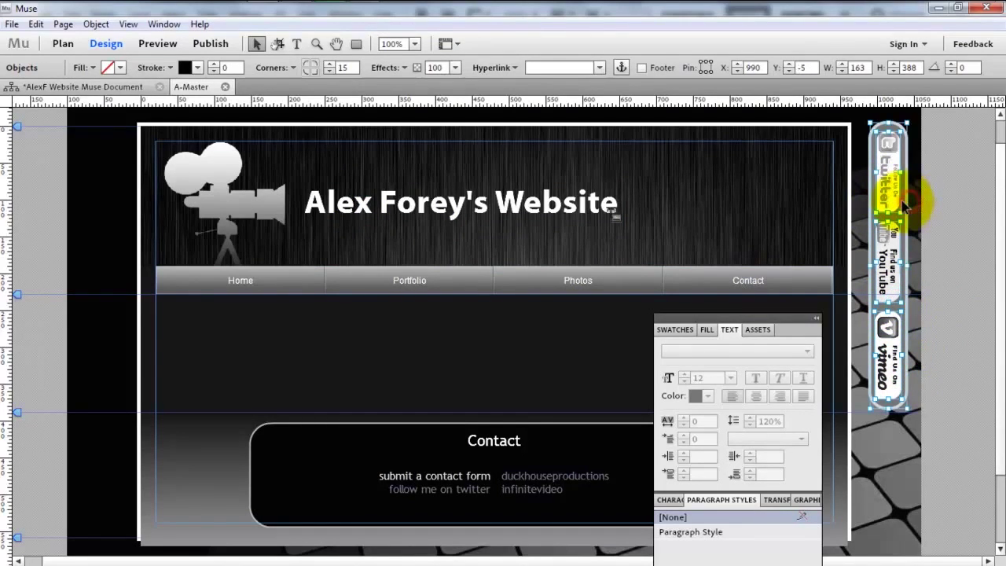
{"action": "right_click", "coordinate": [904, 206]}
{"action": "left_click", "coordinate": [921, 272]}
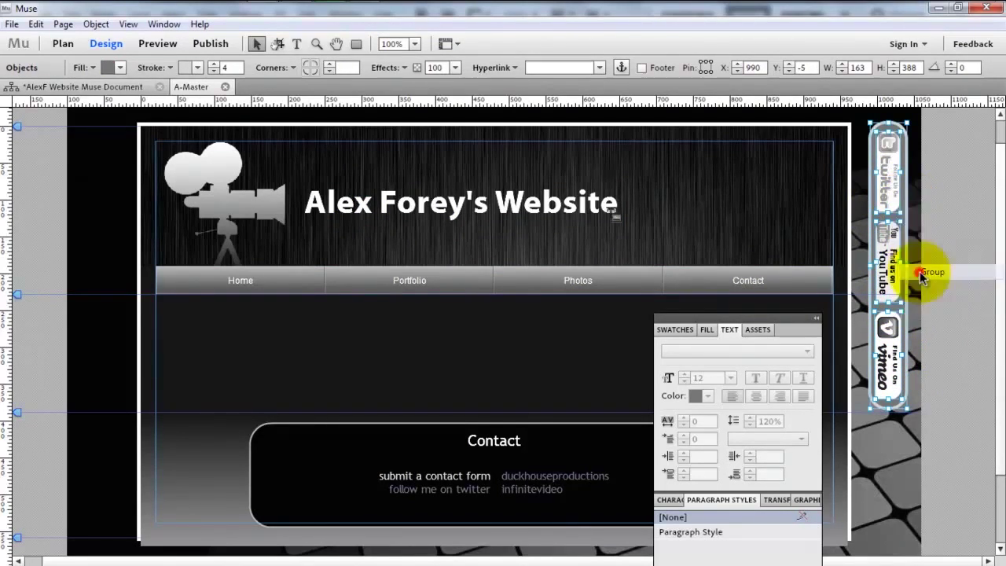
{"action": "left_click", "coordinate": [943, 249]}
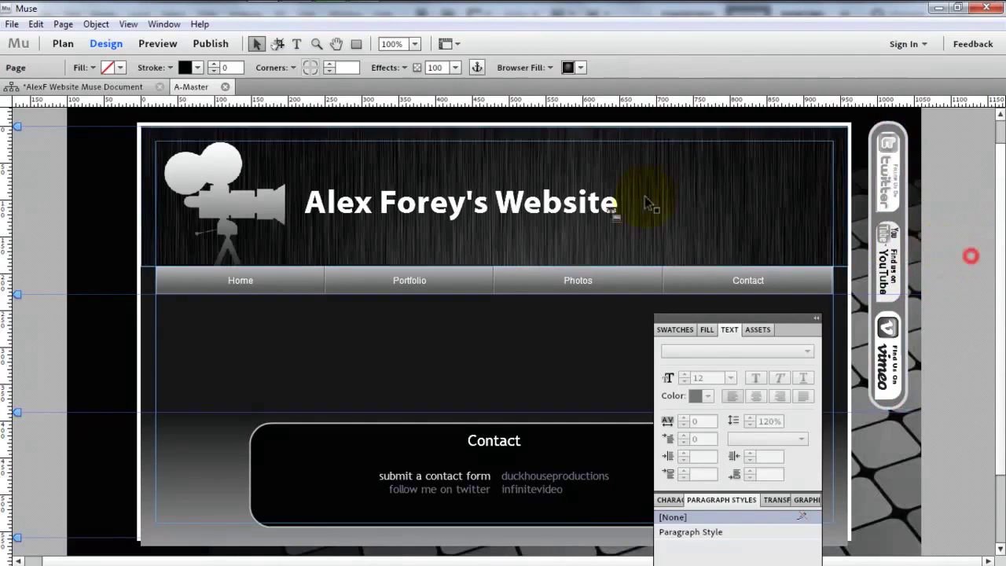
Step: Switch to Photoshop to view the camera icon's Gradient Overlay effect, and return to Muse
{"action": "left_click", "coordinate": [259, 203]}
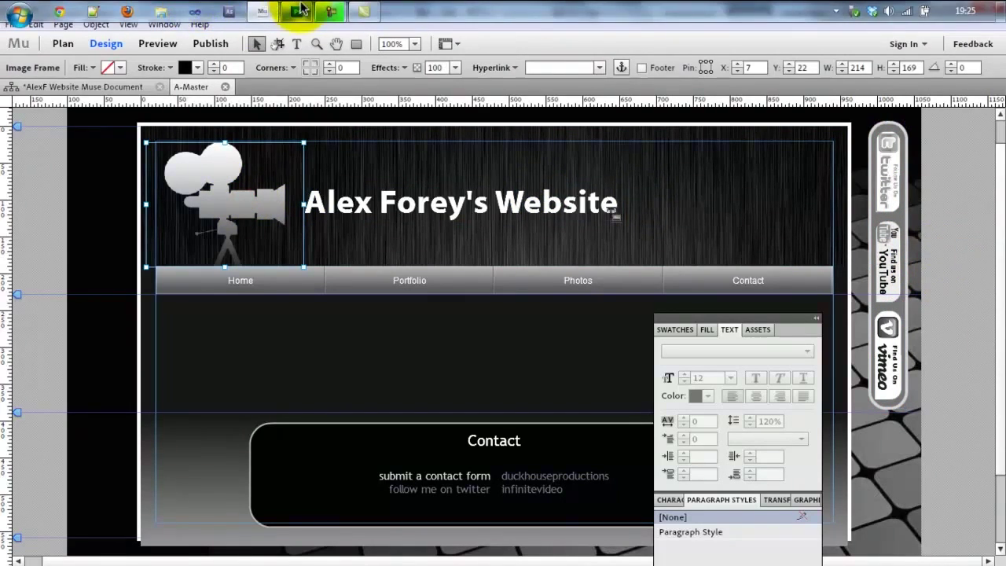
{"action": "left_click", "coordinate": [299, 10]}
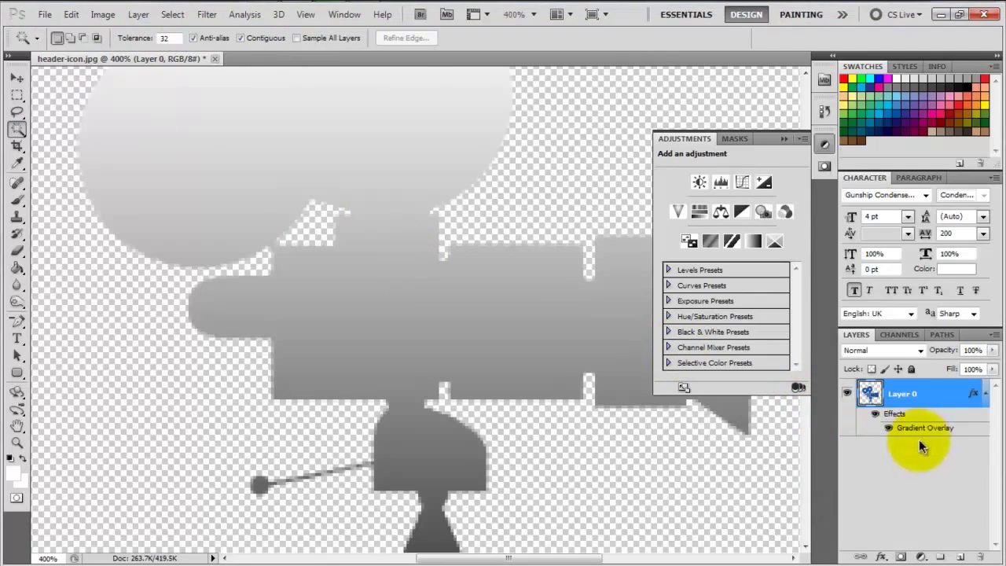
{"action": "left_click", "coordinate": [939, 15]}
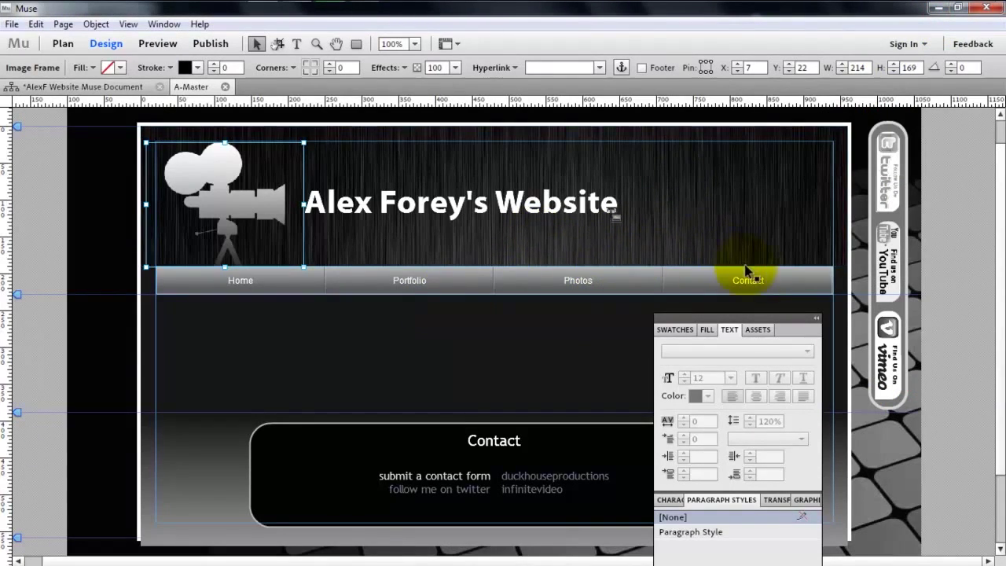
{"action": "left_click", "coordinate": [878, 430]}
{"action": "scroll", "coordinate": [988, 331], "scroll_direction": "down", "scroll_amount": 2}
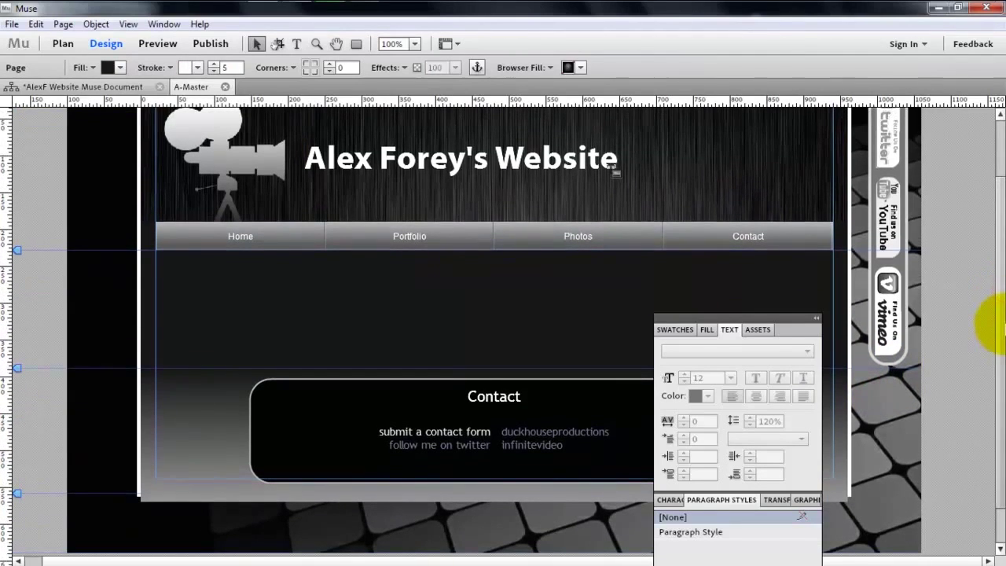
{"action": "scroll", "coordinate": [996, 323], "scroll_direction": "up", "scroll_amount": 3}
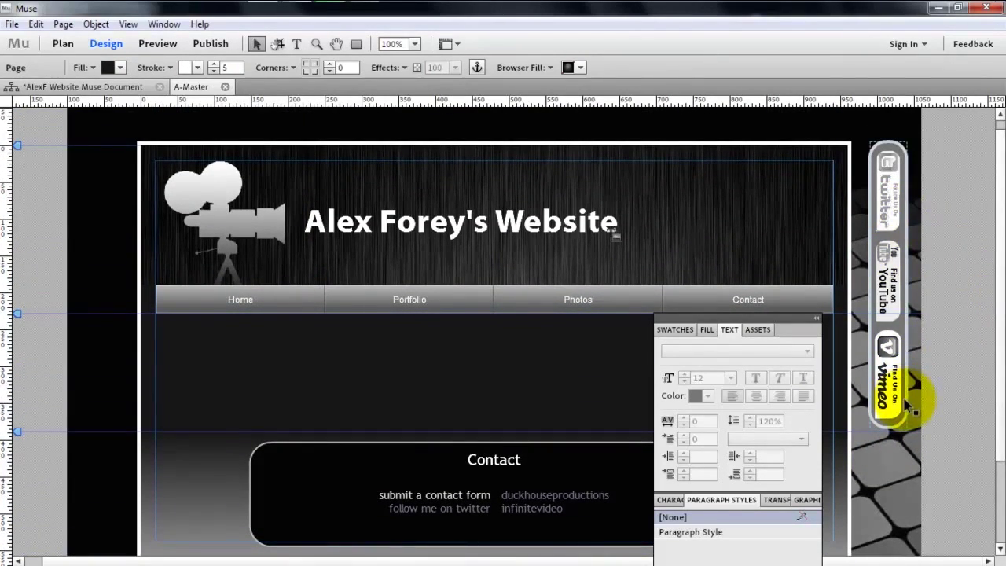
{"action": "left_click", "coordinate": [961, 218]}
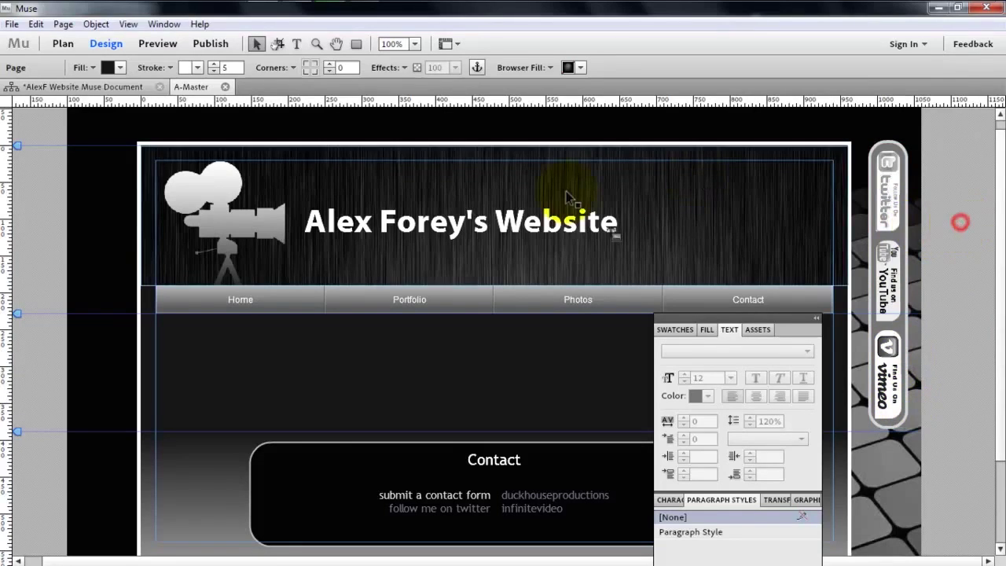
{"action": "left_click", "coordinate": [256, 252]}
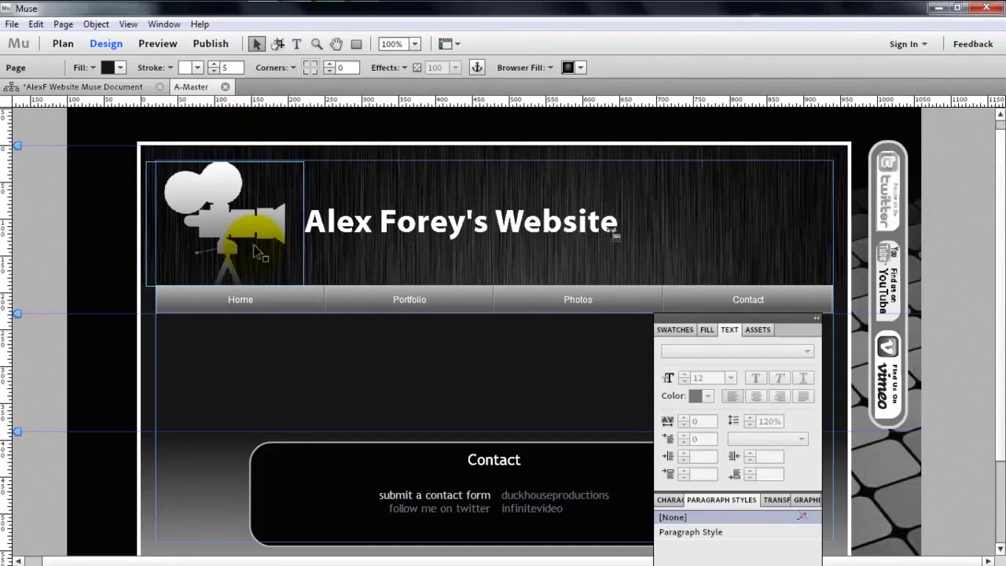
{"action": "left_click", "coordinate": [126, 86]}
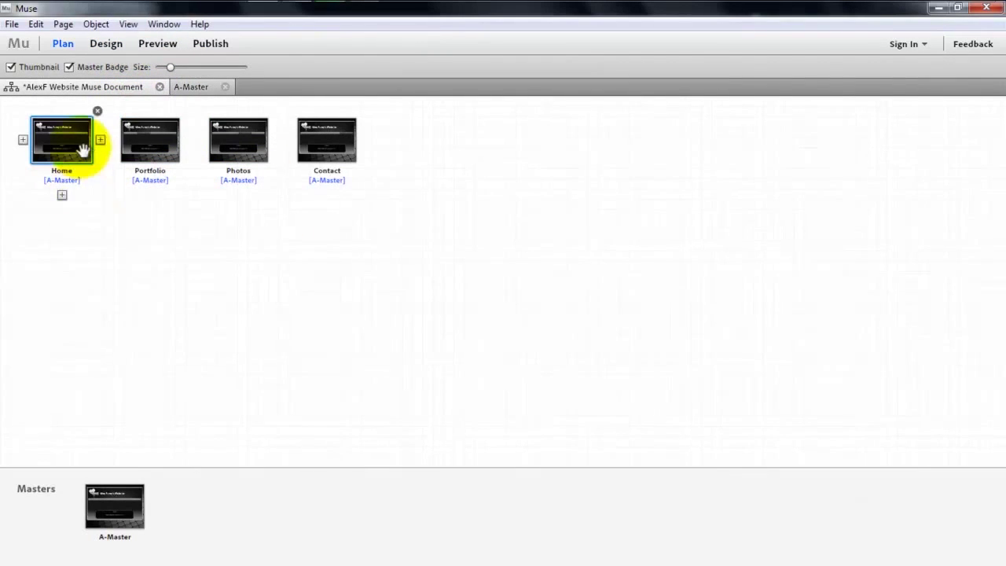
{"action": "left_click", "coordinate": [186, 85]}
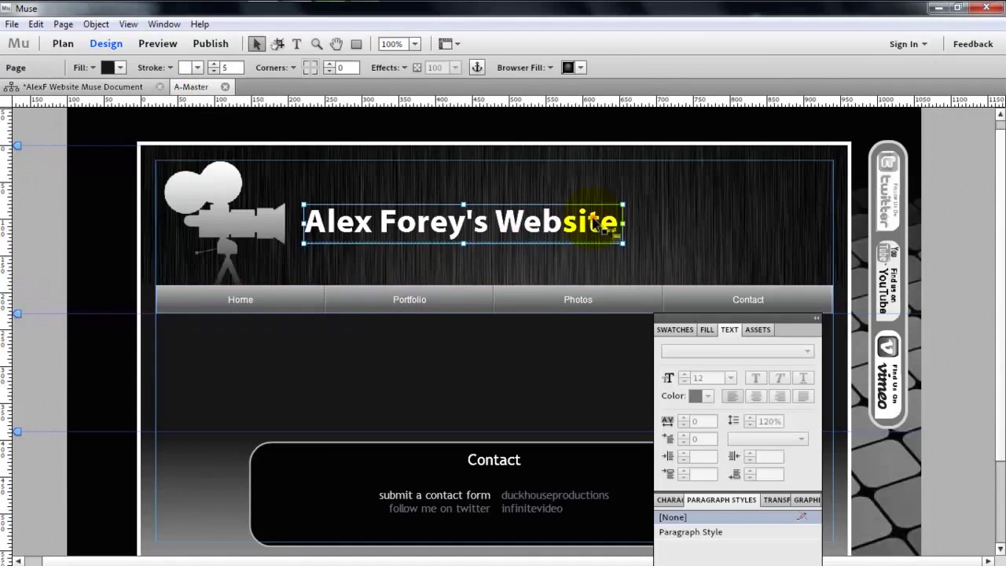
Step: Set the whole header title on the master page to the Myriad Pro font in bold
{"action": "left_click", "coordinate": [609, 220]}
{"action": "left_click", "coordinate": [609, 220]}
{"action": "double_click", "coordinate": [610, 218]}
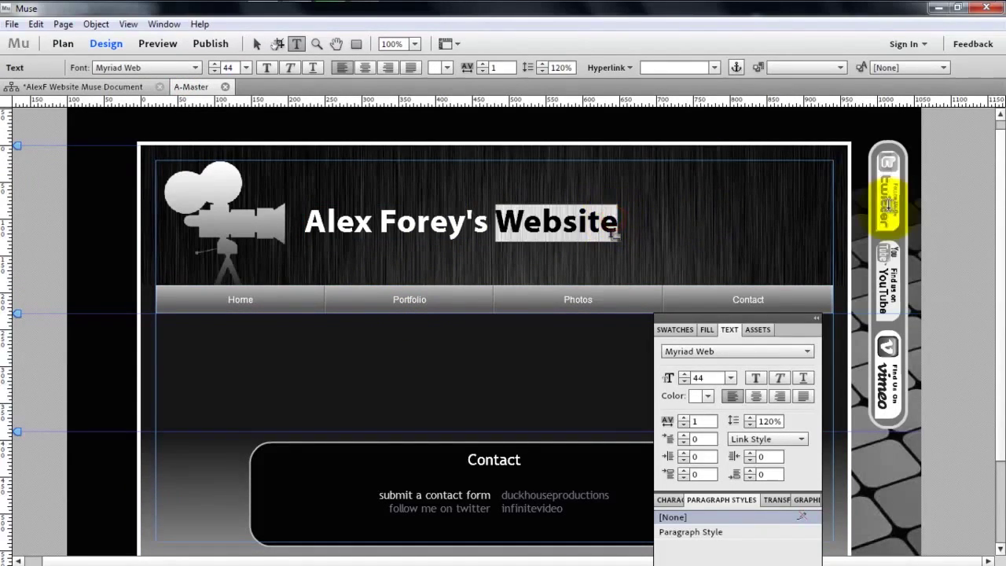
{"action": "key", "text": "Right"}
{"action": "key", "text": "ctrl+a"}
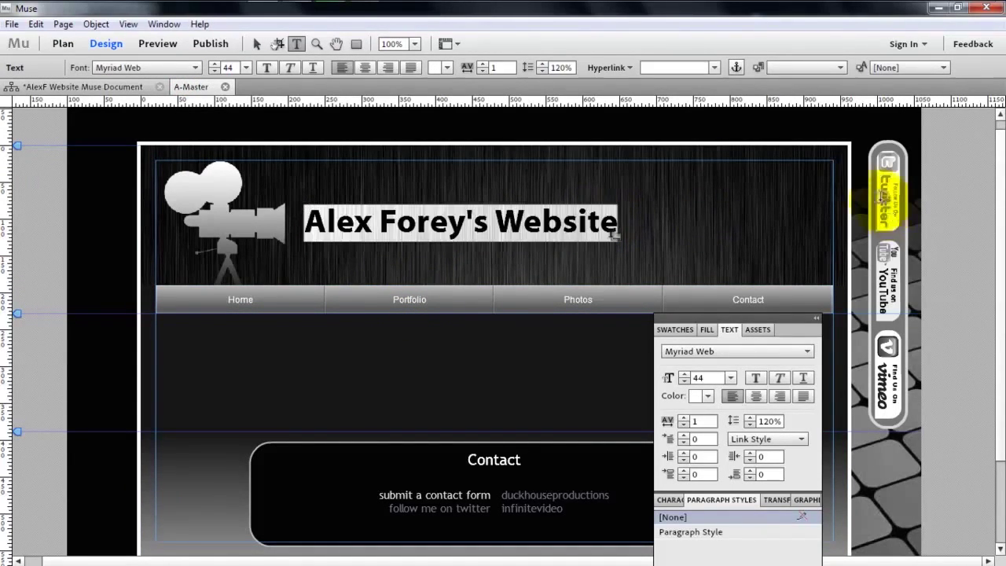
{"action": "left_click", "coordinate": [268, 69]}
{"action": "left_click", "coordinate": [195, 67]}
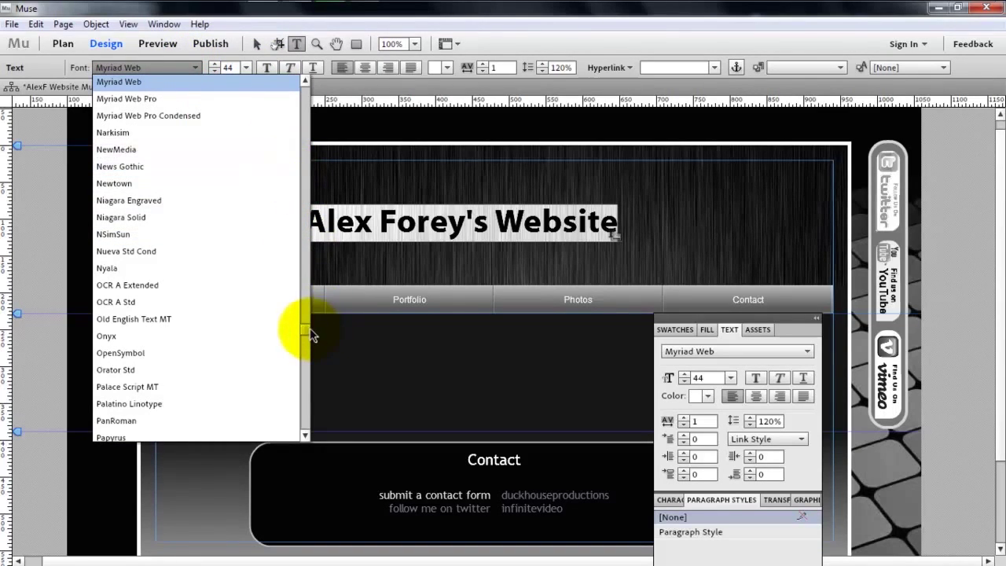
{"action": "scroll", "coordinate": [311, 336], "scroll_direction": "up", "scroll_amount": 1}
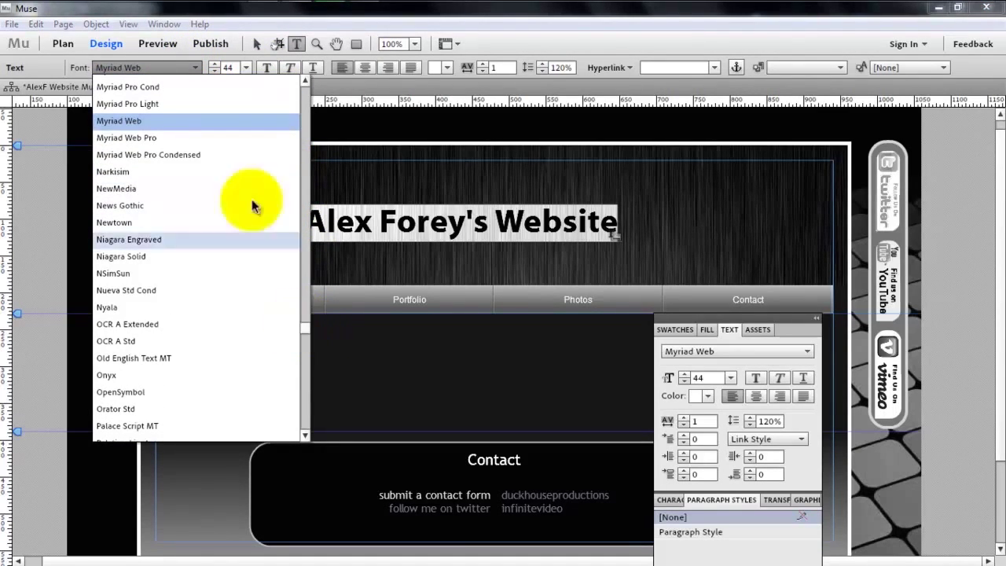
{"action": "scroll", "coordinate": [299, 88], "scroll_direction": "up", "scroll_amount": 1}
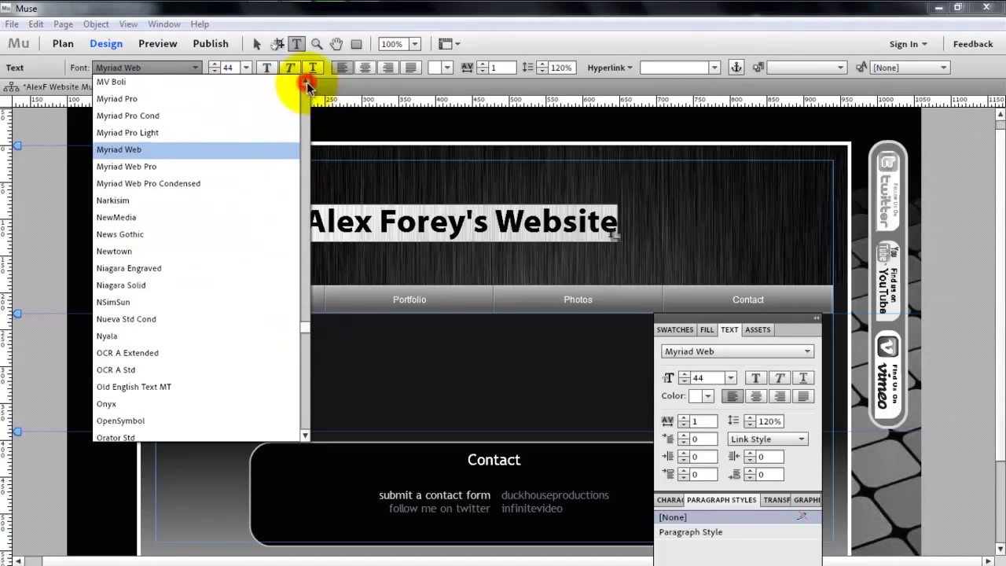
{"action": "left_click", "coordinate": [263, 95]}
{"action": "left_click", "coordinate": [189, 68]}
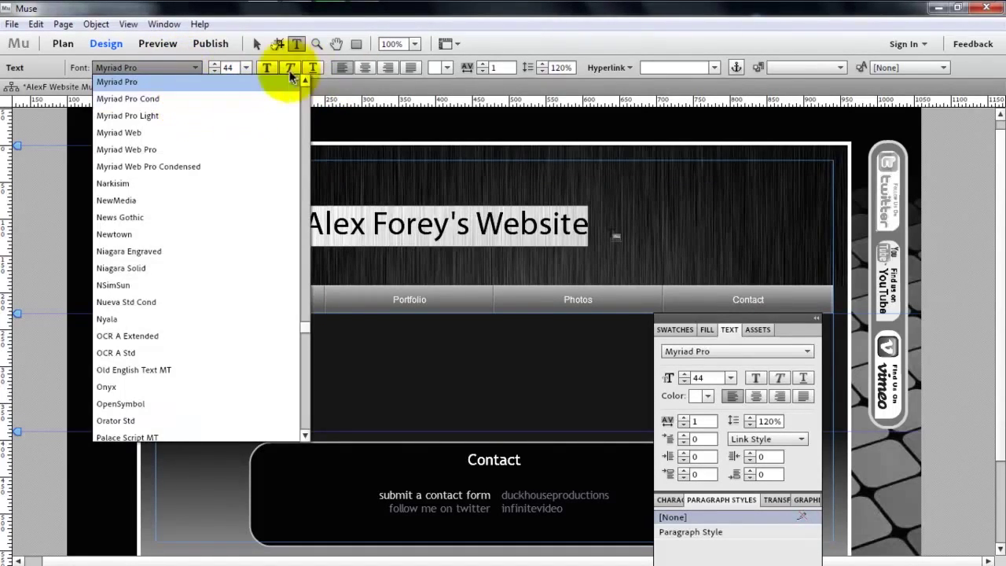
{"action": "left_click", "coordinate": [269, 69]}
{"action": "left_click", "coordinate": [269, 69]}
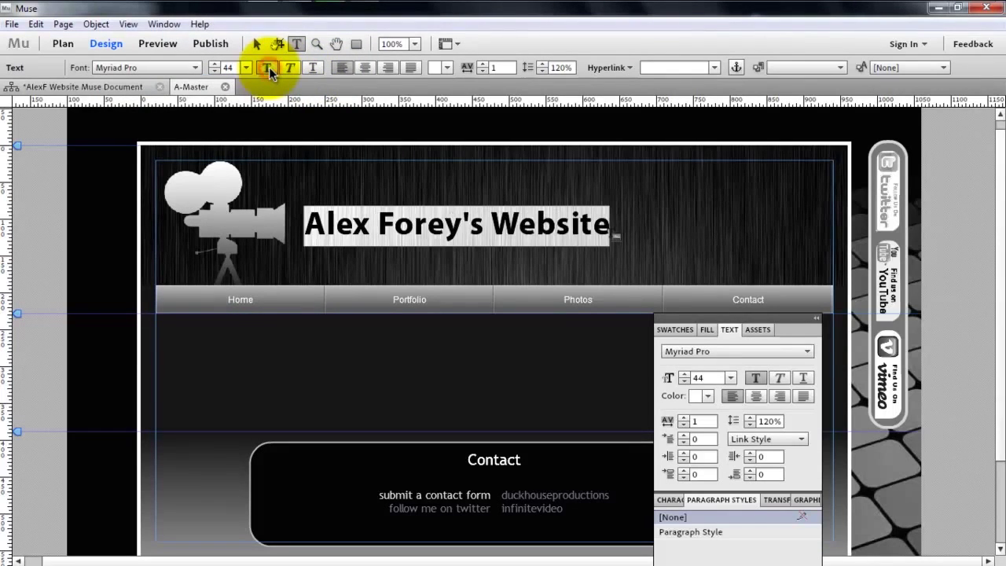
{"action": "left_click", "coordinate": [606, 226]}
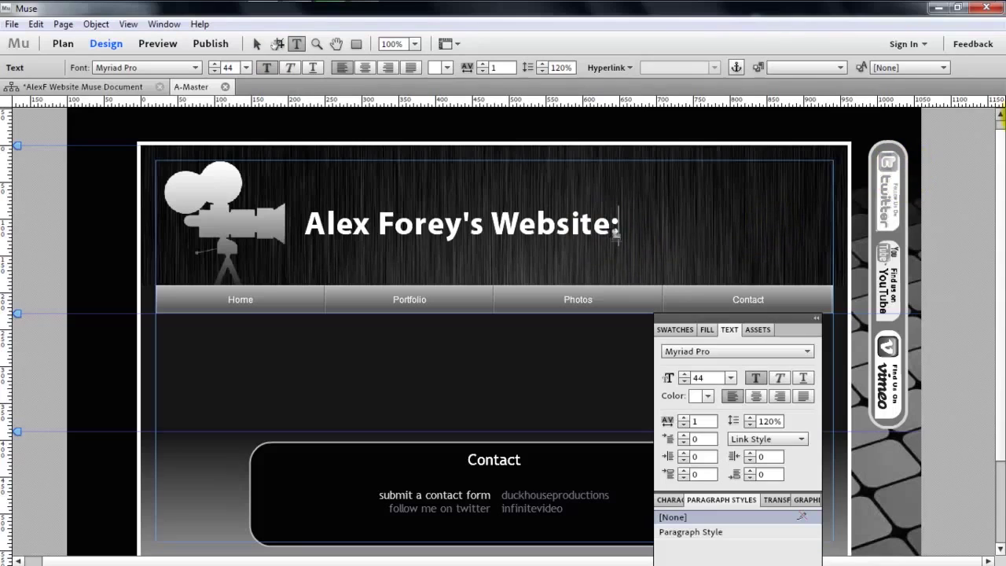
{"action": "type", "text": ":"}
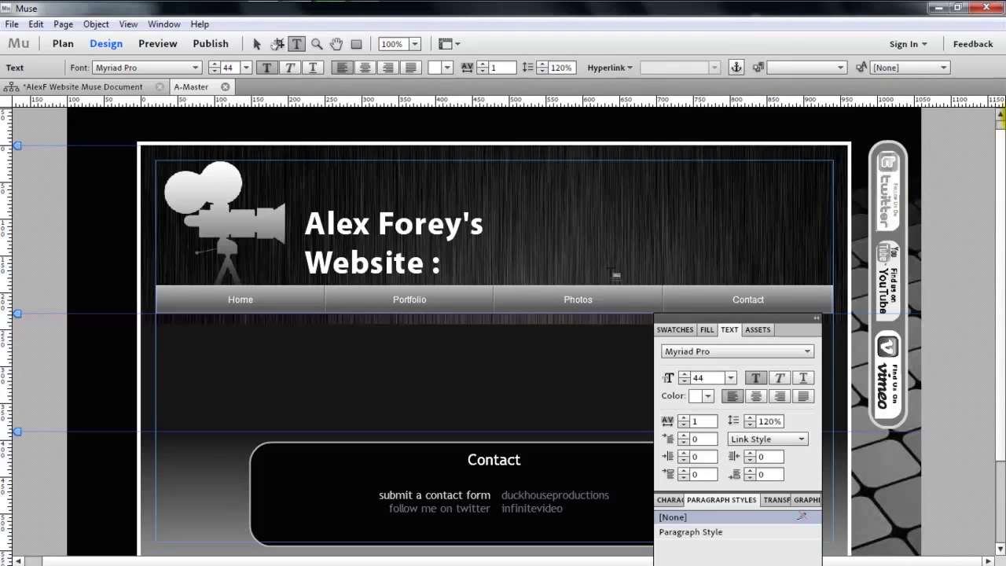
{"action": "left_click", "coordinate": [257, 43]}
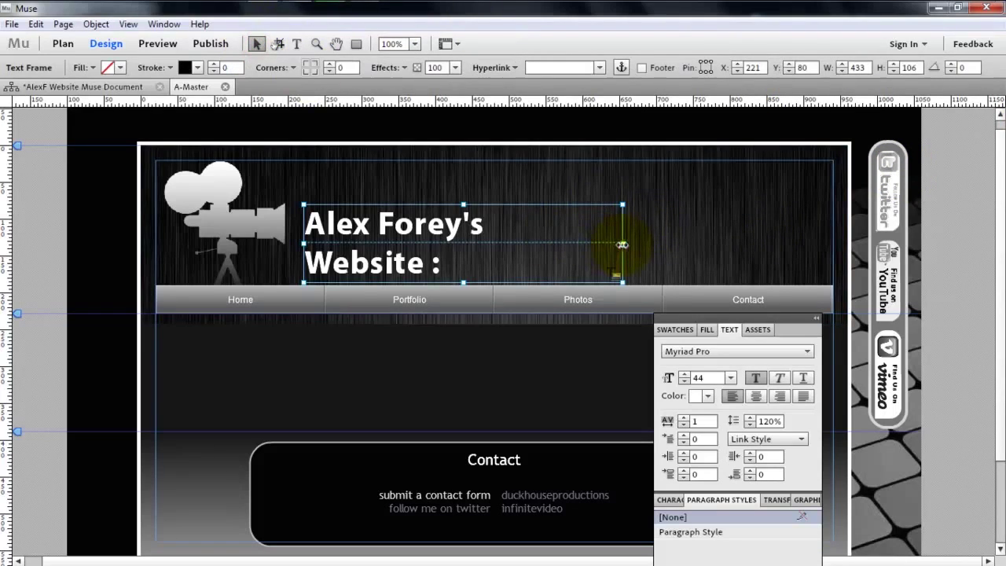
{"action": "left_click_drag", "start_coordinate": [623, 245], "coordinate": [686, 246]}
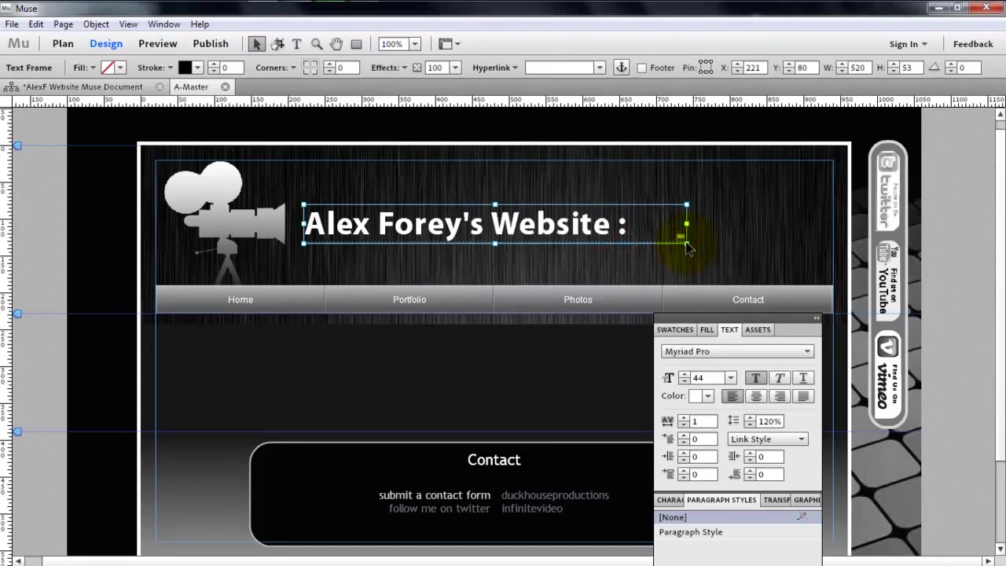
{"action": "key", "text": "ctrl+z"}
{"action": "key", "text": "ctrl+z"}
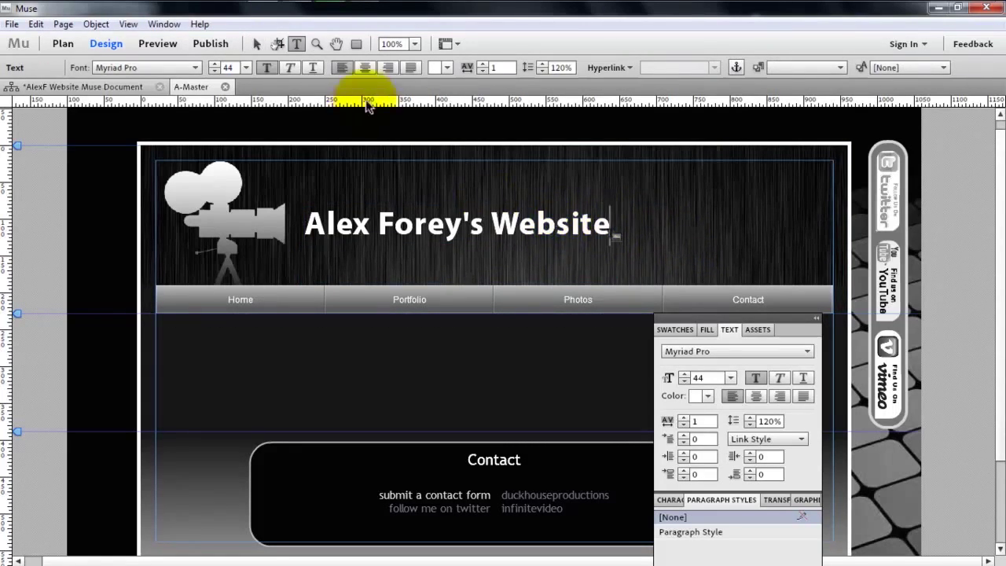
Step: Widen the header title's text frame to about 488 and append a space and a colon to the title
{"action": "left_click", "coordinate": [257, 43]}
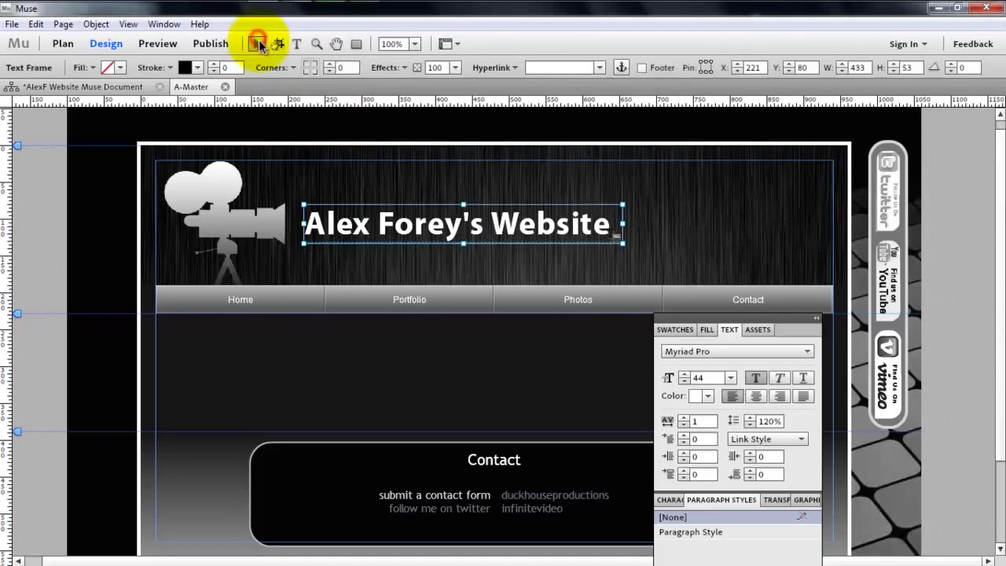
{"action": "left_click_drag", "start_coordinate": [622, 223], "coordinate": [663, 224]}
{"action": "double_click", "coordinate": [628, 224]}
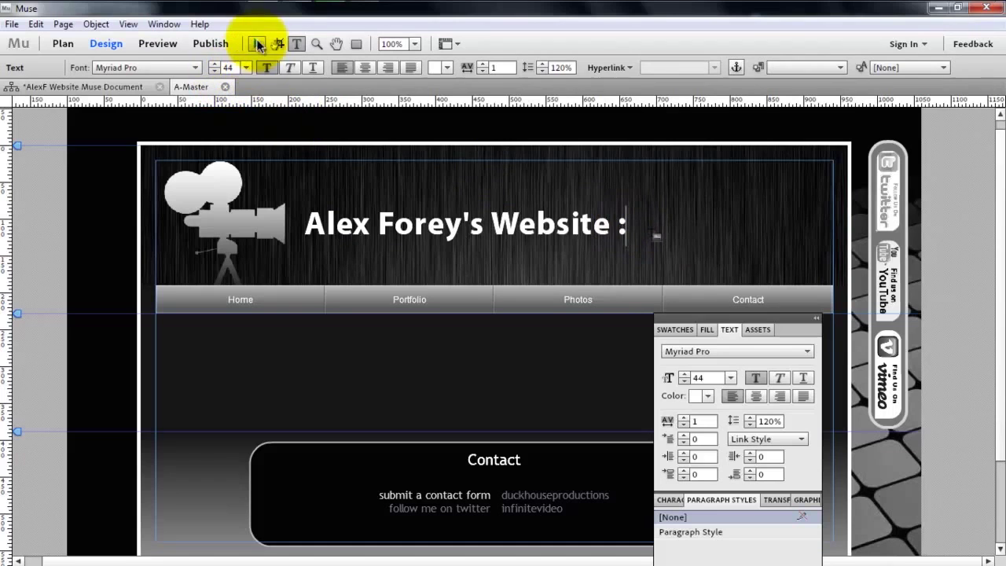
{"action": "left_click", "coordinate": [257, 43]}
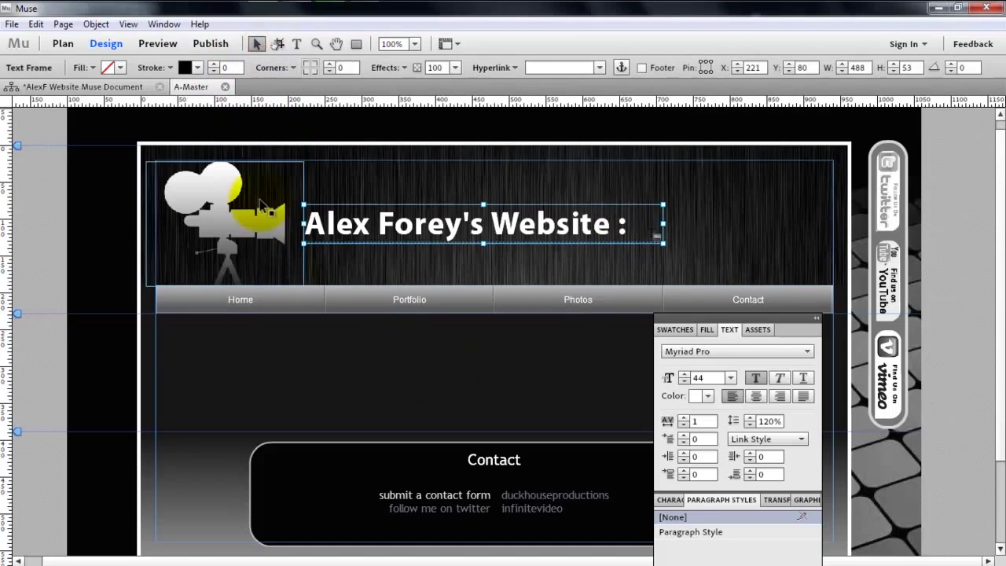
Step: Open the Home page from the site plan and add a text frame reading "Home" after the header title's colon
{"action": "left_click", "coordinate": [100, 88]}
{"action": "double_click", "coordinate": [63, 146]}
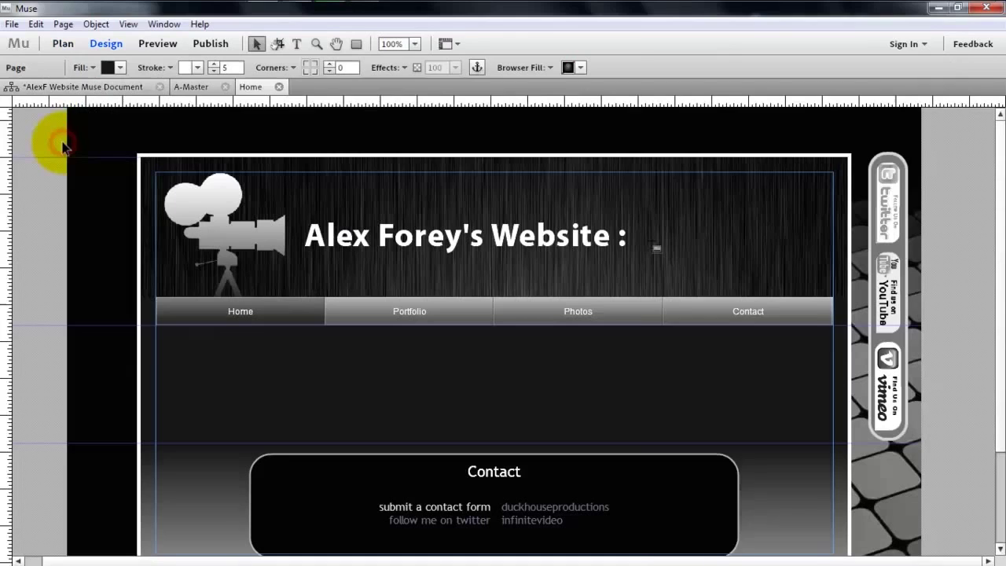
{"action": "left_click", "coordinate": [296, 43]}
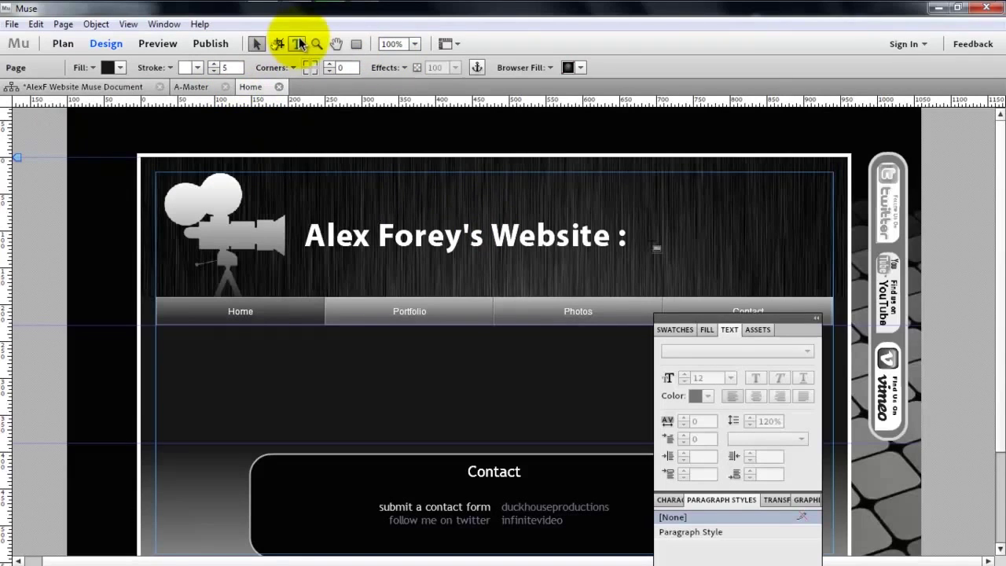
{"action": "left_click", "coordinate": [637, 211]}
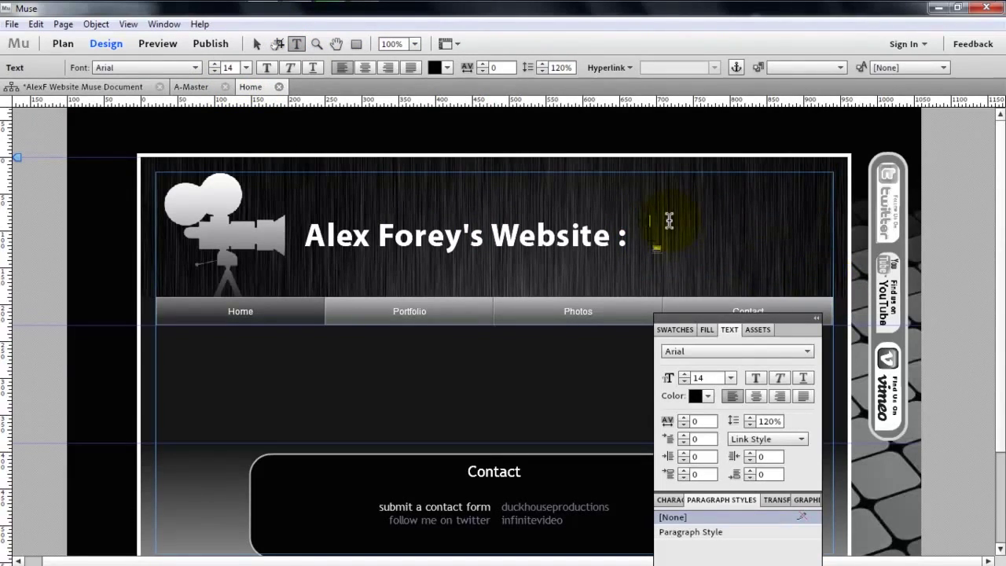
Step: Set the new "Home" text to the Myriad Pro Light font at size 22
{"action": "left_click", "coordinate": [190, 69]}
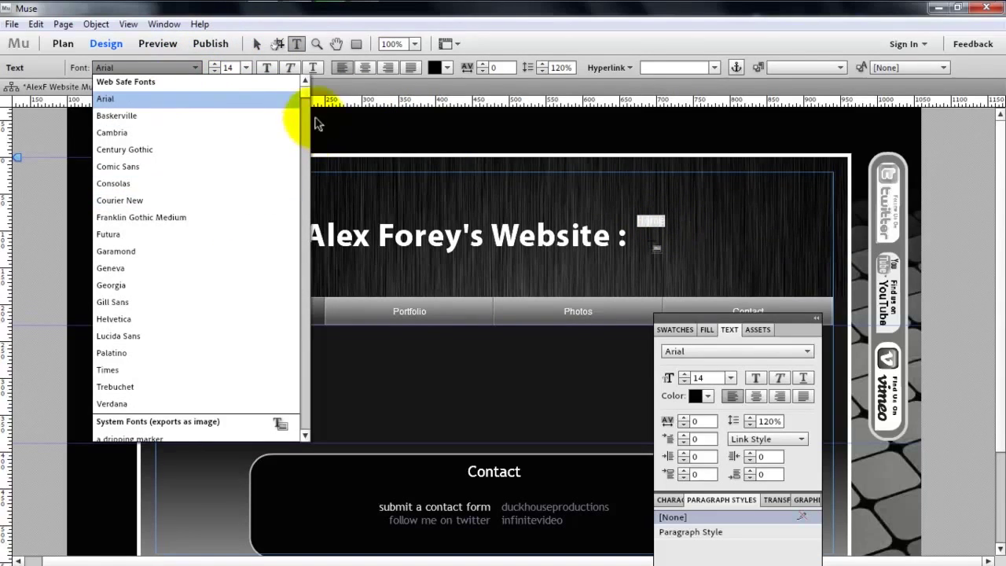
{"action": "left_click_drag", "start_coordinate": [305, 95], "coordinate": [301, 322]}
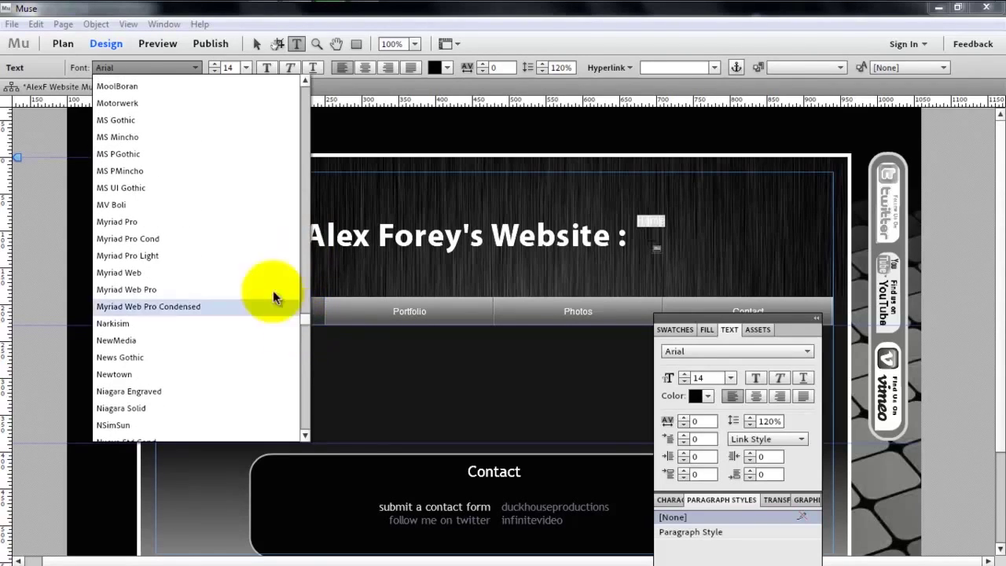
{"action": "left_click", "coordinate": [231, 260]}
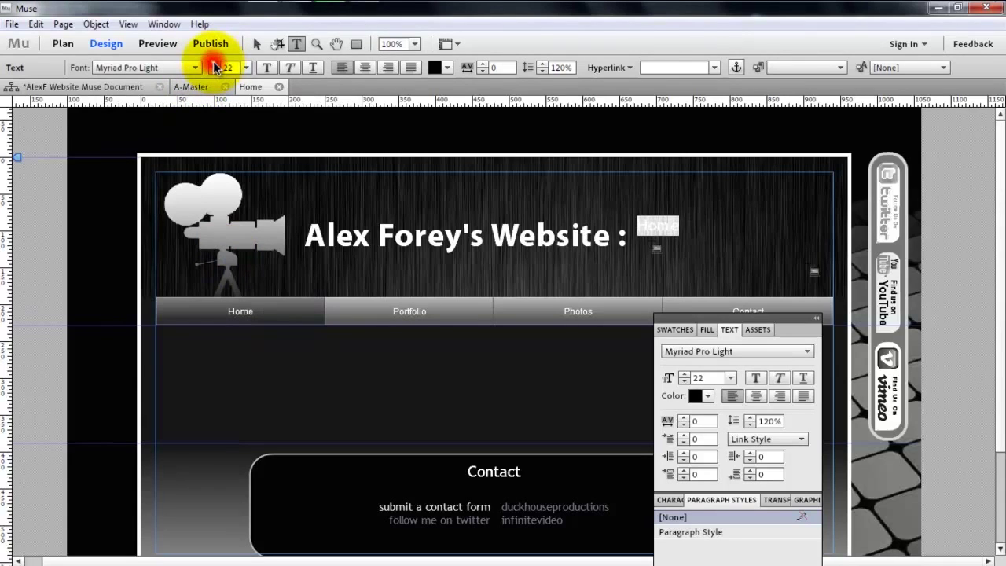
Step: Check the header title's font settings on the A-Master page and return to the Home page
{"action": "left_click", "coordinate": [191, 86]}
{"action": "left_click", "coordinate": [406, 225]}
{"action": "double_click", "coordinate": [440, 222]}
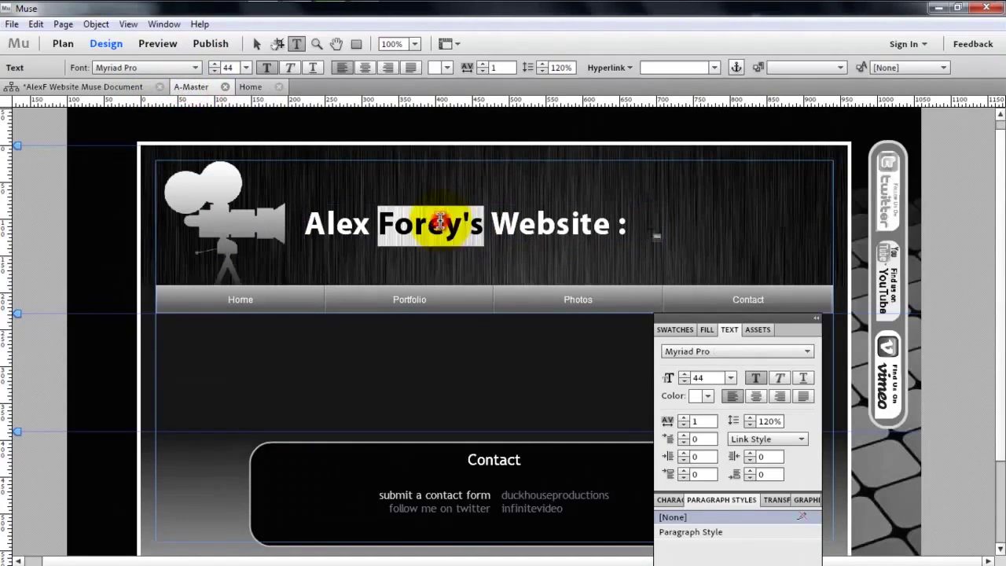
{"action": "left_click", "coordinate": [252, 87]}
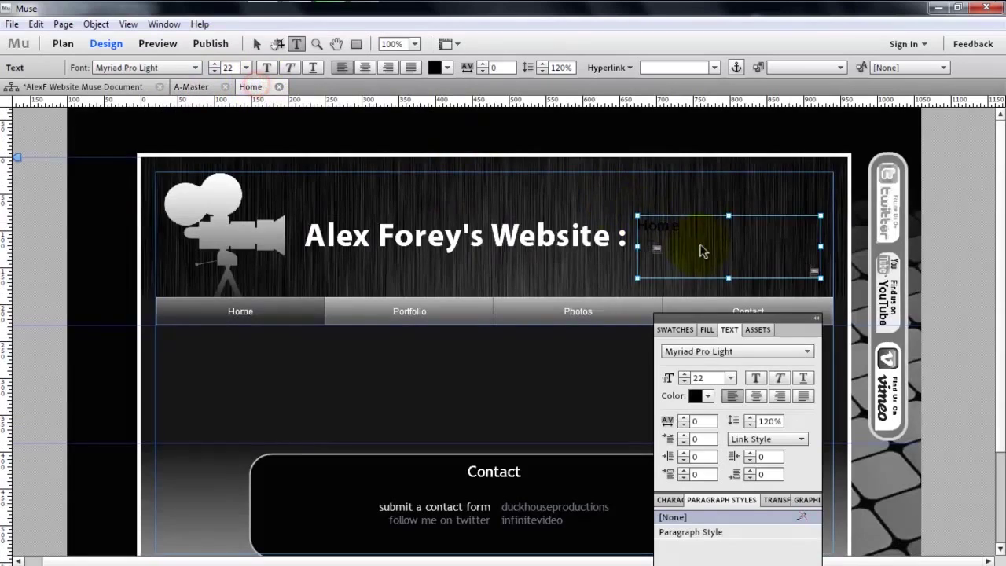
Step: Color the "Home" text in the header white (FFFFFF)
{"action": "left_click", "coordinate": [701, 237]}
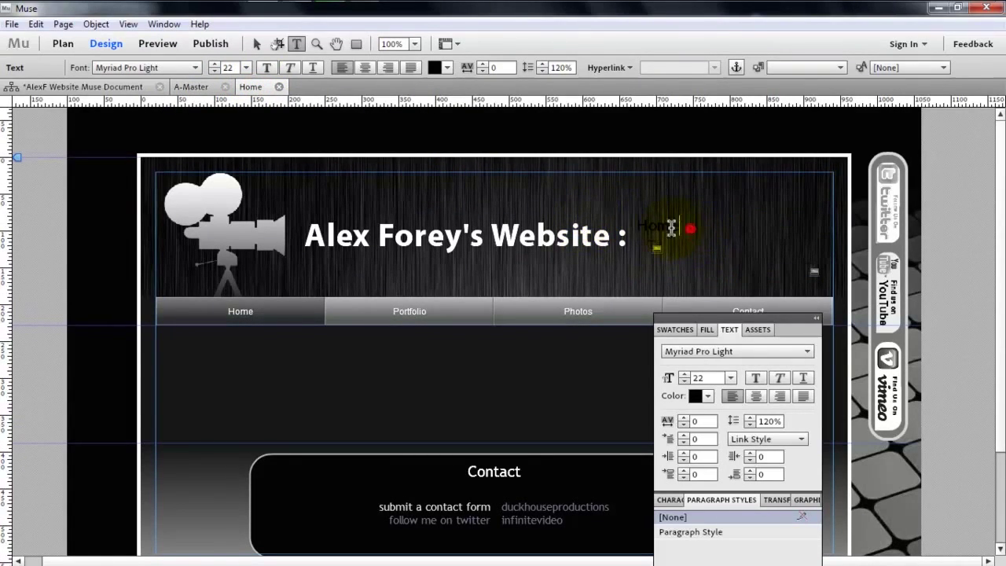
{"action": "left_click_drag", "start_coordinate": [672, 228], "coordinate": [639, 228]}
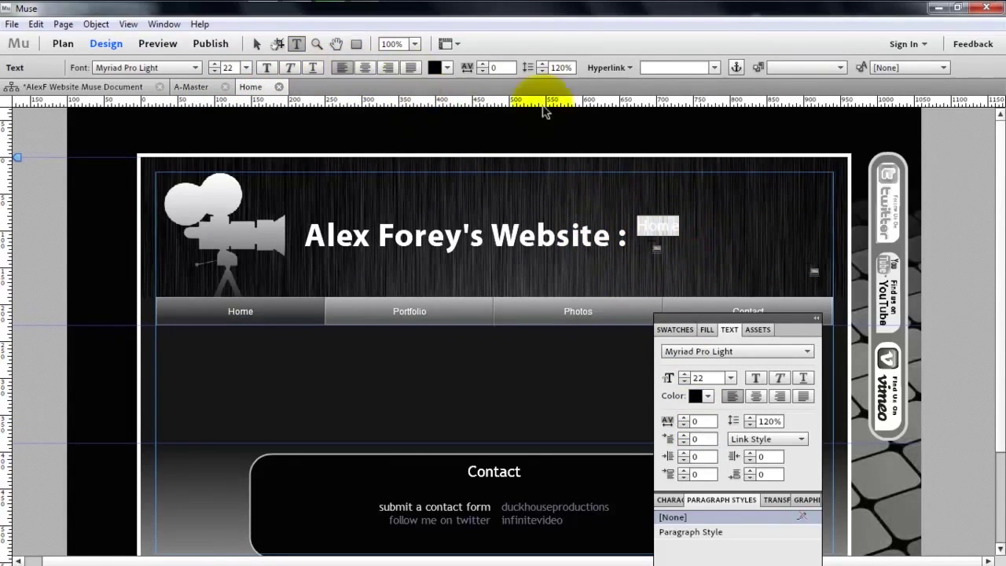
{"action": "left_click", "coordinate": [439, 68]}
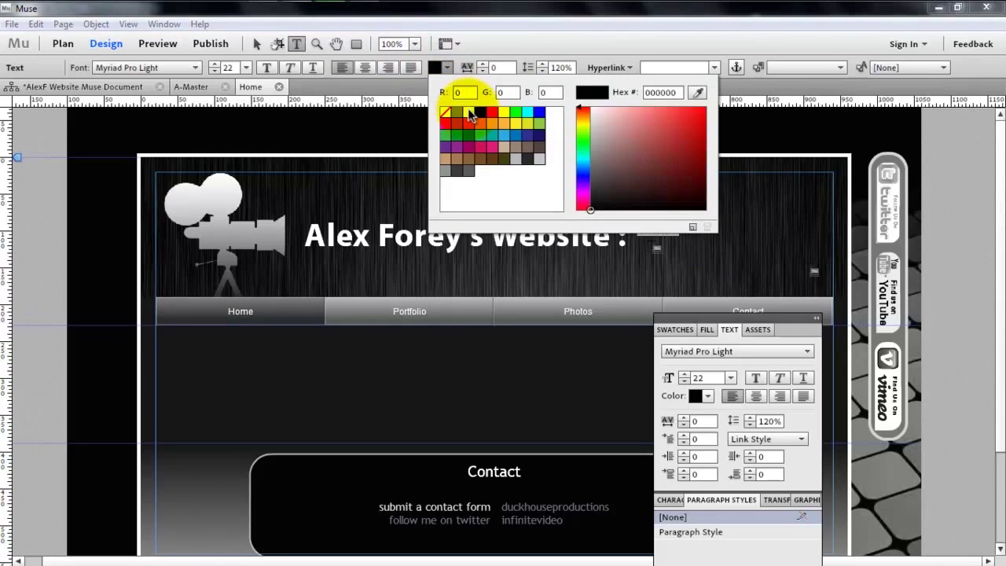
{"action": "left_click", "coordinate": [469, 113]}
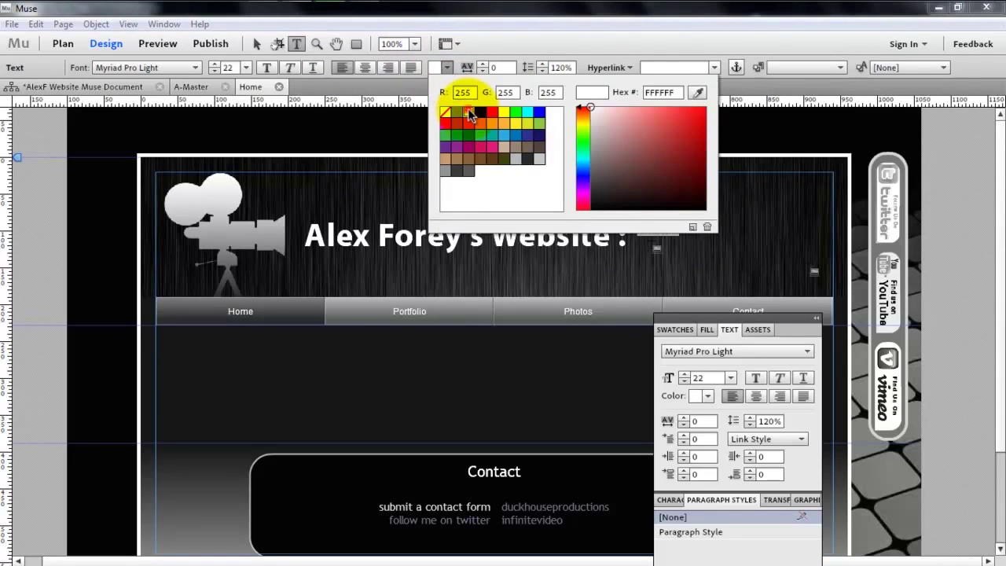
Step: Set the font size of the header's "Home" text to 44
{"action": "left_click", "coordinate": [237, 67]}
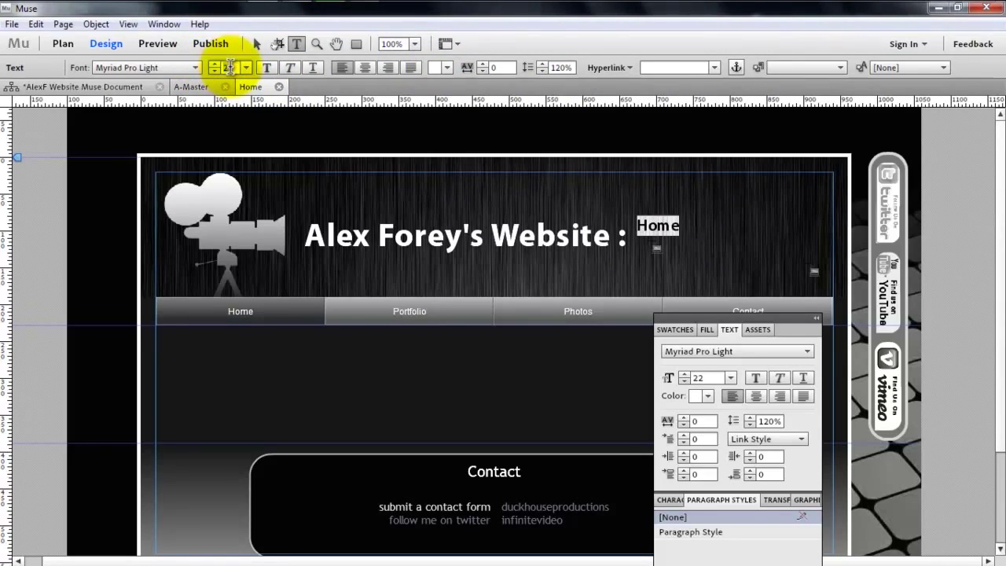
{"action": "left_click", "coordinate": [228, 67]}
{"action": "type", "text": "44"}
{"action": "key", "text": "Return"}
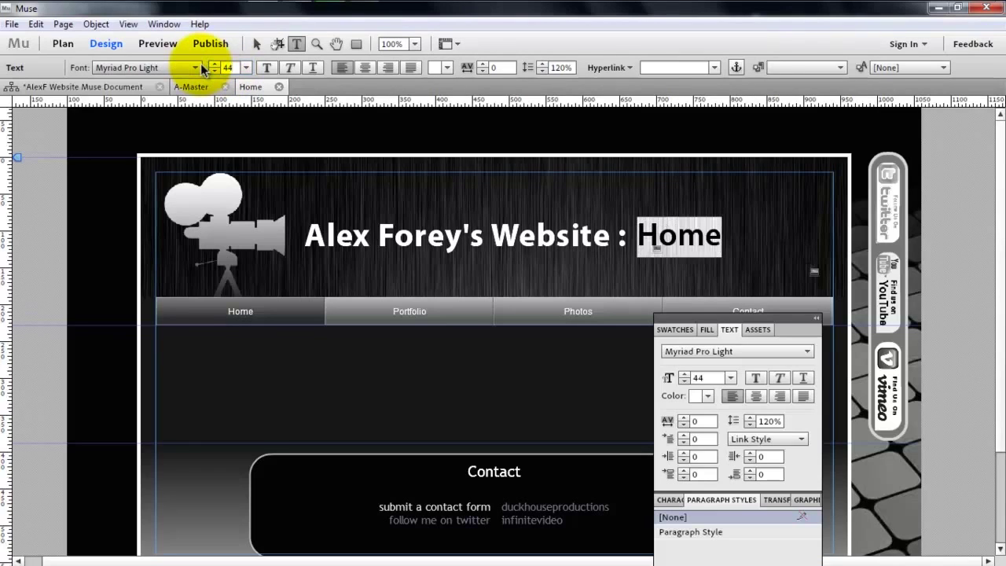
{"action": "left_click", "coordinate": [257, 44]}
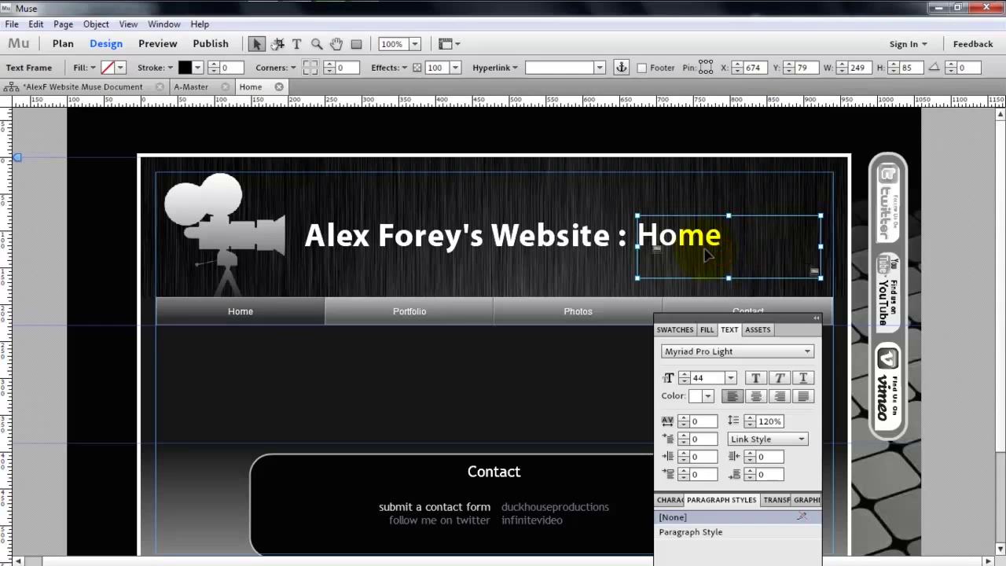
{"action": "left_click", "coordinate": [577, 255]}
{"action": "left_click", "coordinate": [669, 245]}
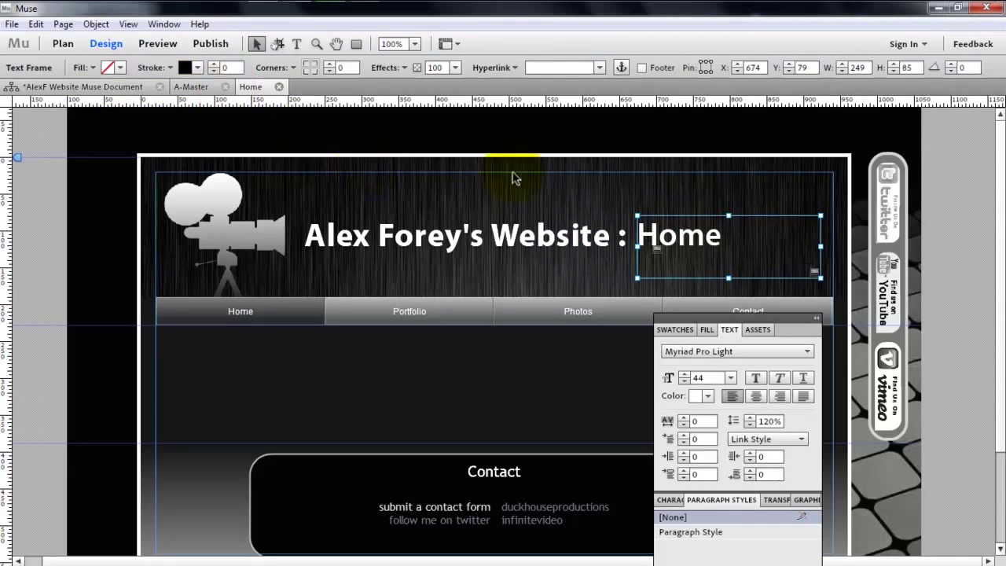
Step: Change the header's "Home" text to the Myriad Pro Cond font and set its letter spacing to 2
{"action": "double_click", "coordinate": [665, 225]}
{"action": "double_click", "coordinate": [732, 233]}
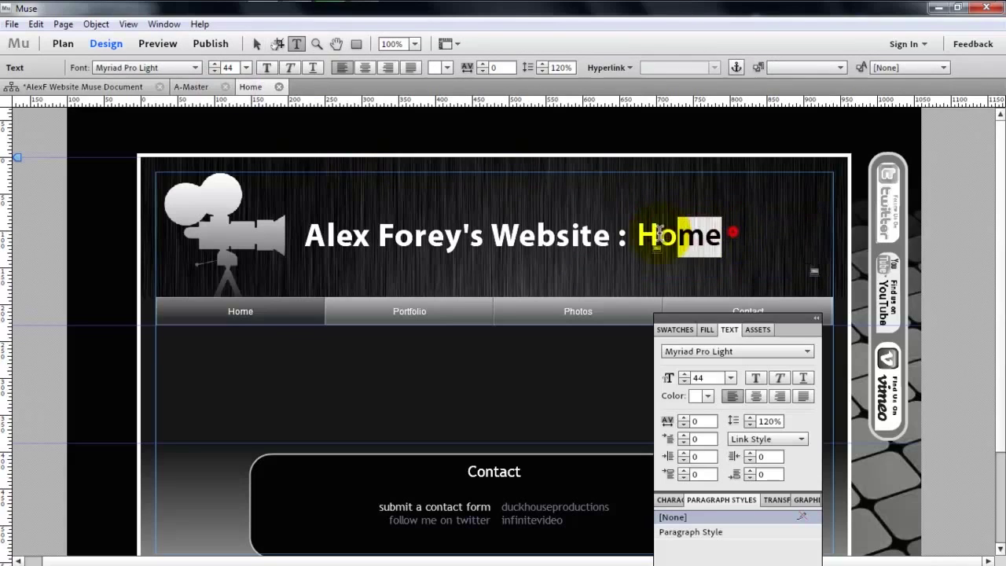
{"action": "left_click", "coordinate": [194, 67]}
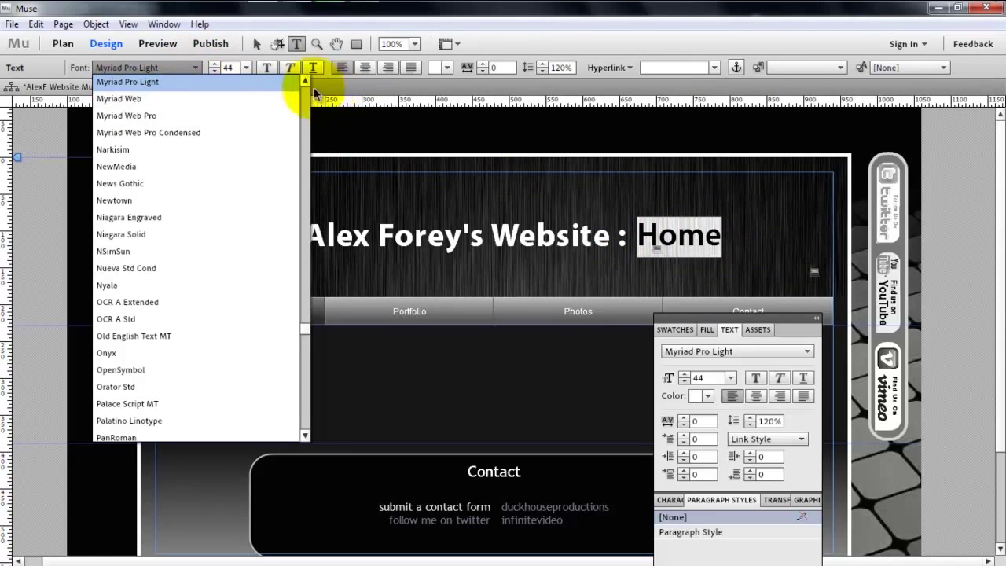
{"action": "left_click", "coordinate": [305, 82]}
{"action": "left_click", "coordinate": [293, 83]}
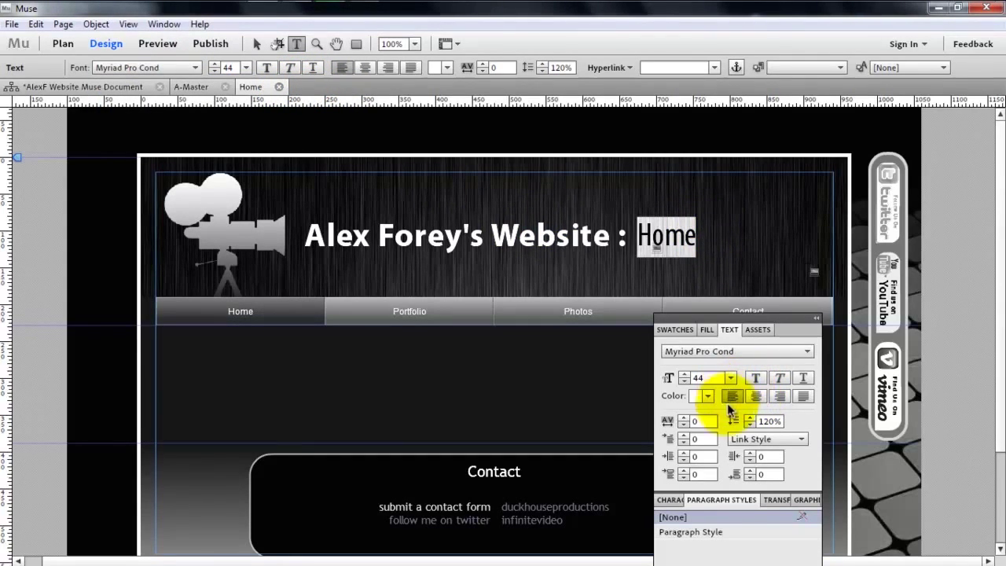
{"action": "left_click", "coordinate": [684, 418]}
{"action": "left_click", "coordinate": [684, 418]}
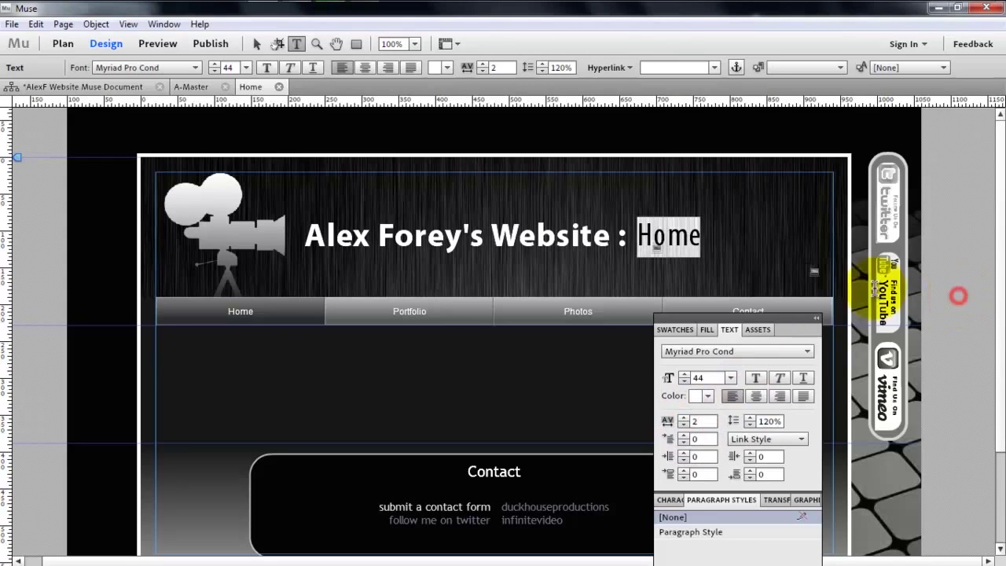
Step: Change the font of the header's "Home" text to Myriad Pro
{"action": "left_click", "coordinate": [712, 250]}
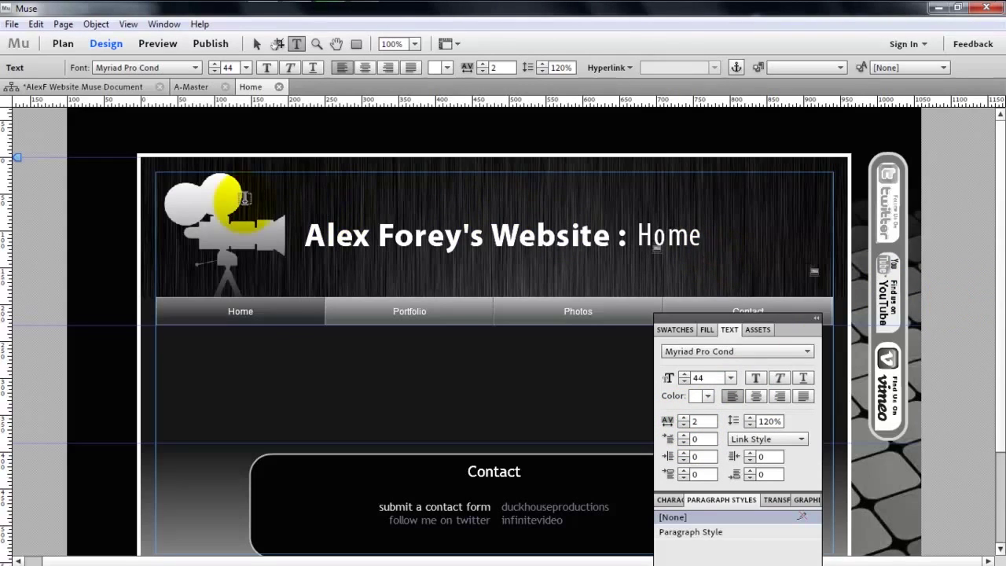
{"action": "left_click", "coordinate": [337, 240]}
{"action": "double_click", "coordinate": [712, 234]}
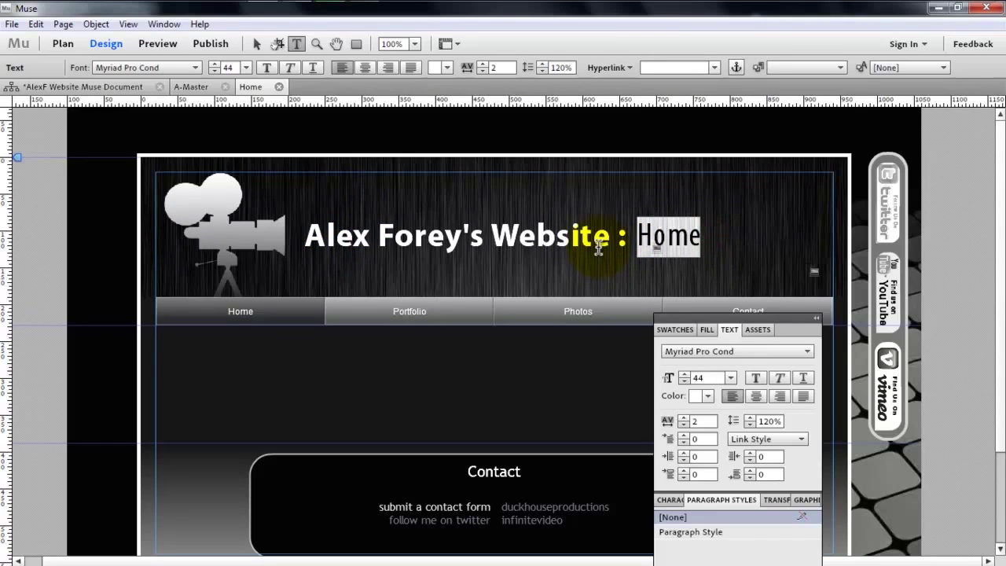
{"action": "left_click", "coordinate": [180, 67]}
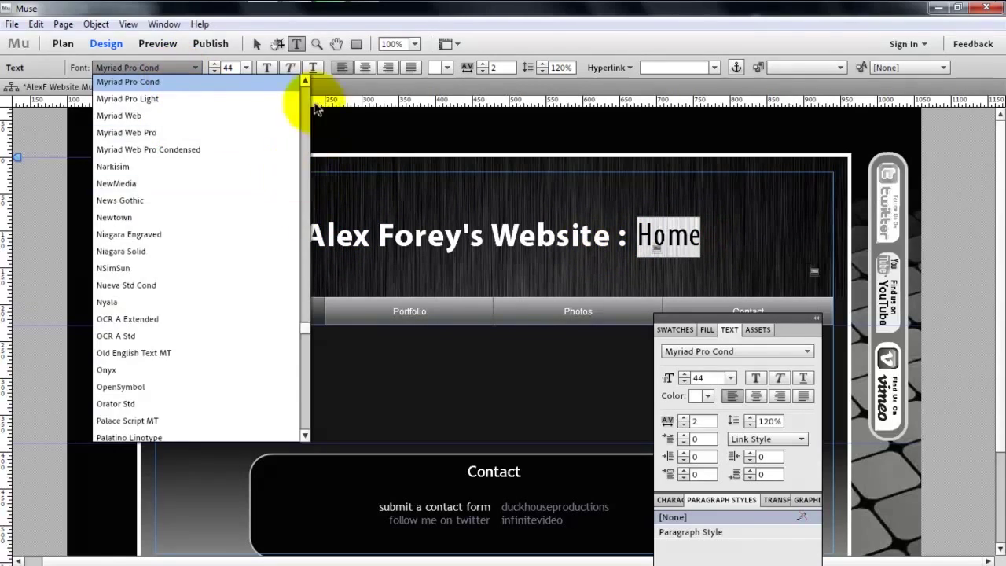
{"action": "left_click", "coordinate": [305, 81]}
{"action": "left_click", "coordinate": [269, 97]}
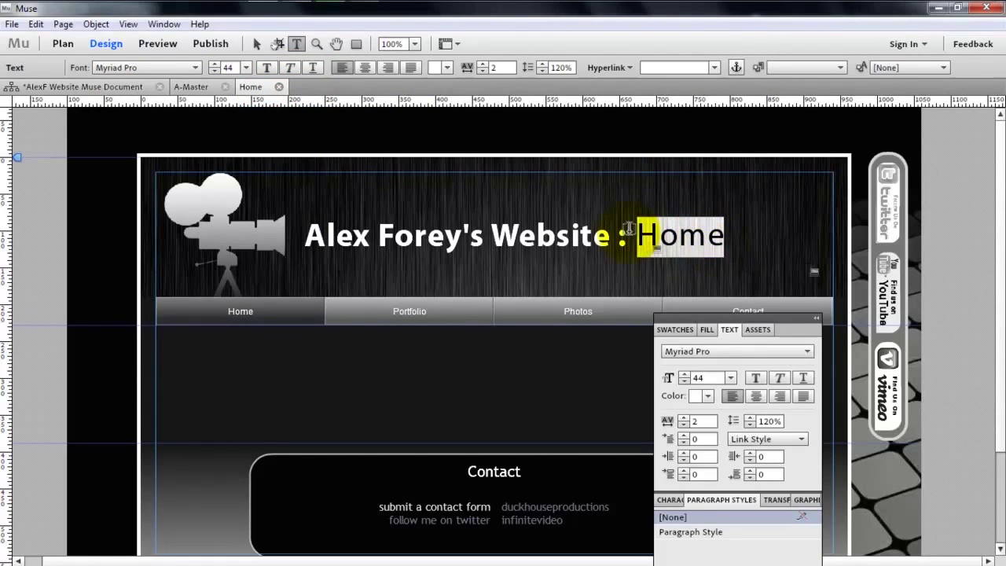
Step: Set the letter spacing of the header's website title on the A-Master page to 2
{"action": "left_click", "coordinate": [185, 87]}
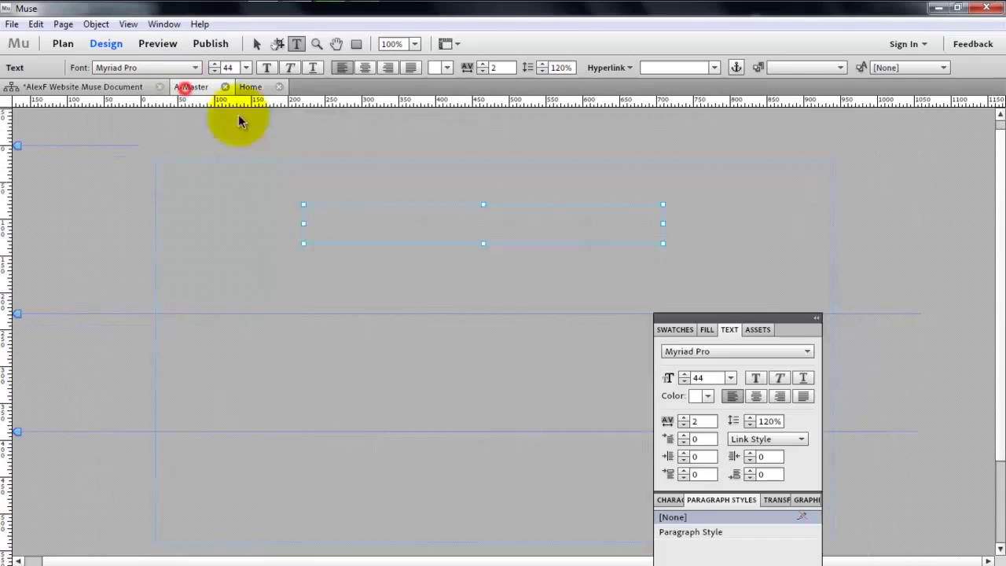
{"action": "left_click", "coordinate": [555, 219]}
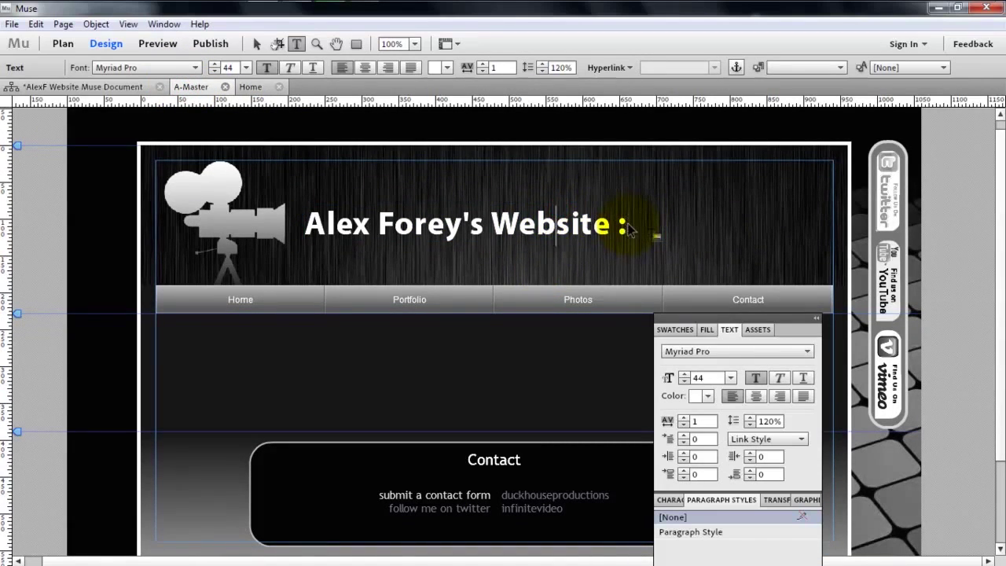
{"action": "key", "text": "ctrl+a"}
{"action": "left_click", "coordinate": [683, 425]}
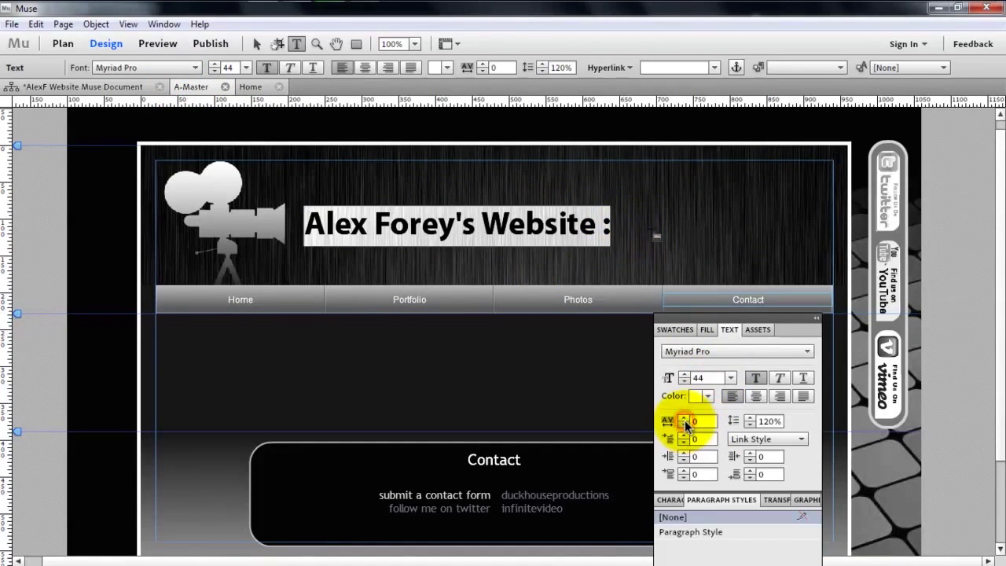
{"action": "left_click", "coordinate": [684, 417]}
{"action": "left_click", "coordinate": [684, 417]}
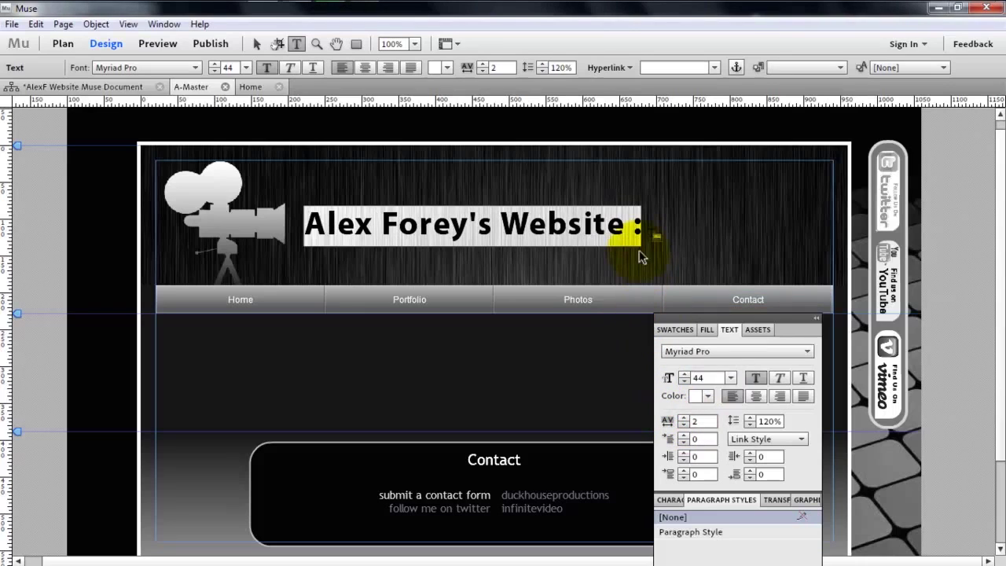
{"action": "left_click", "coordinate": [629, 214]}
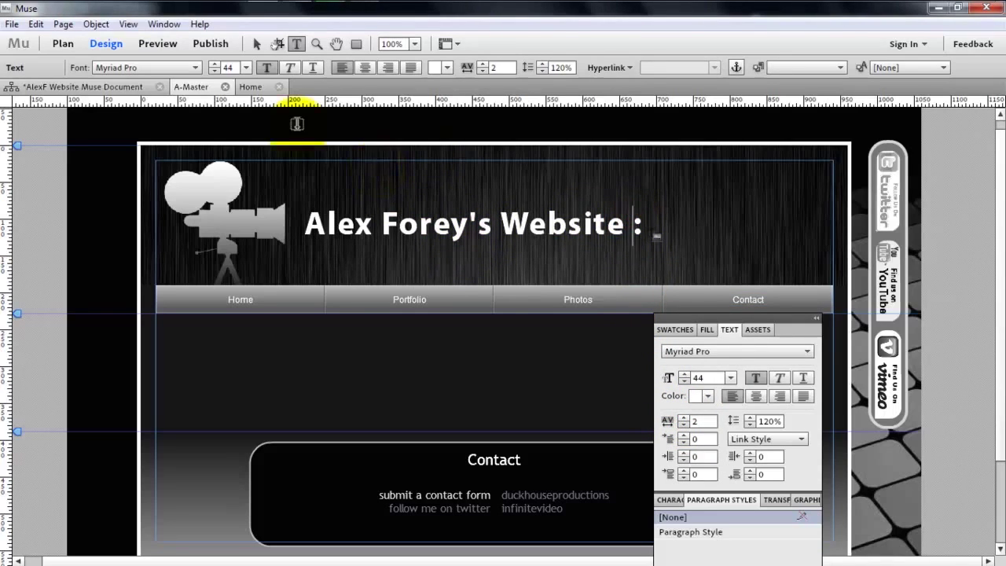
Step: Move the Home page's "Home" text frame clear of the title's colon, at about X 702, Y 81, and shrink it to about 186 by 55
{"action": "left_click", "coordinate": [251, 88]}
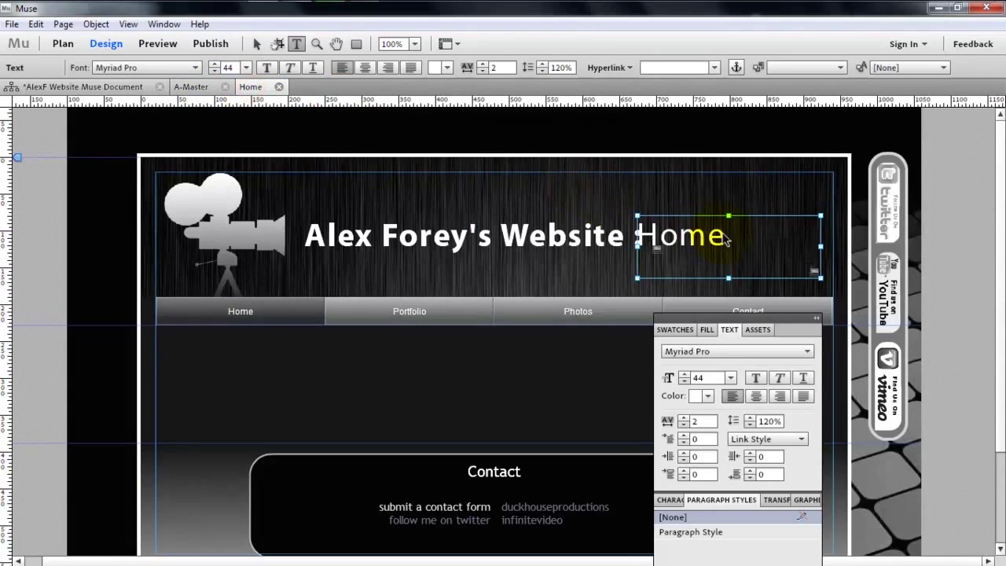
{"action": "left_click", "coordinate": [714, 235]}
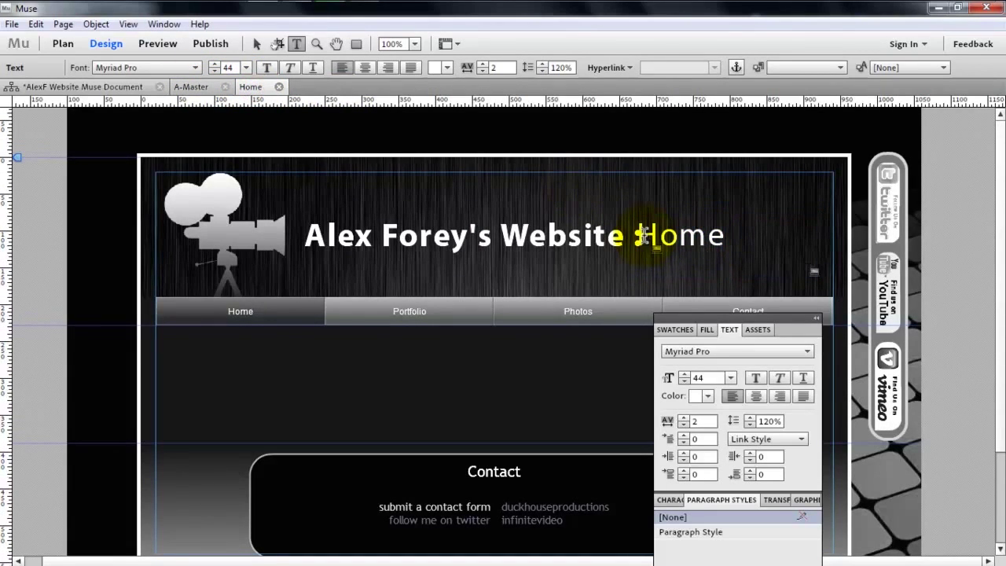
{"action": "left_click", "coordinate": [257, 45]}
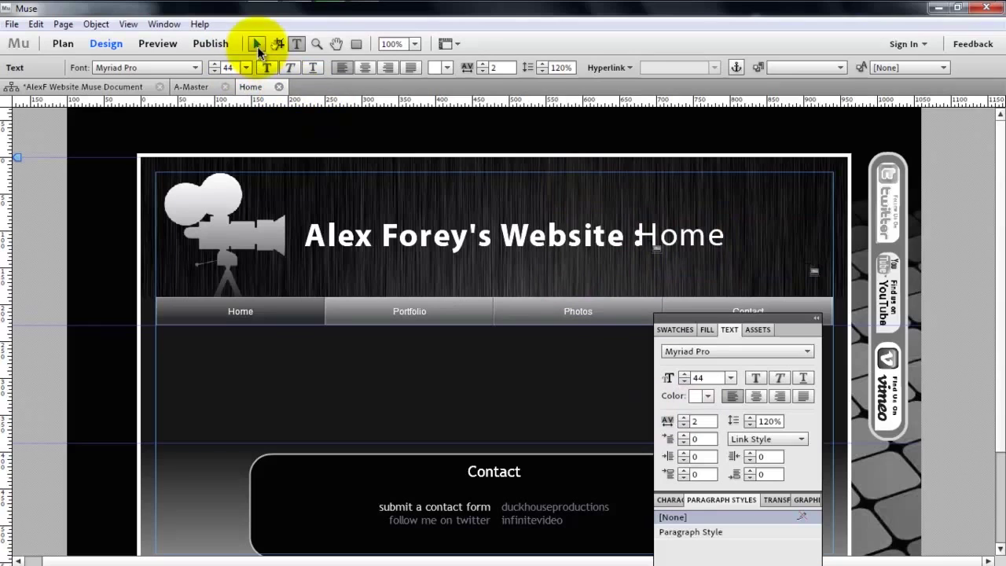
{"action": "left_click", "coordinate": [651, 236]}
{"action": "left_click_drag", "start_coordinate": [692, 236], "coordinate": [714, 248]}
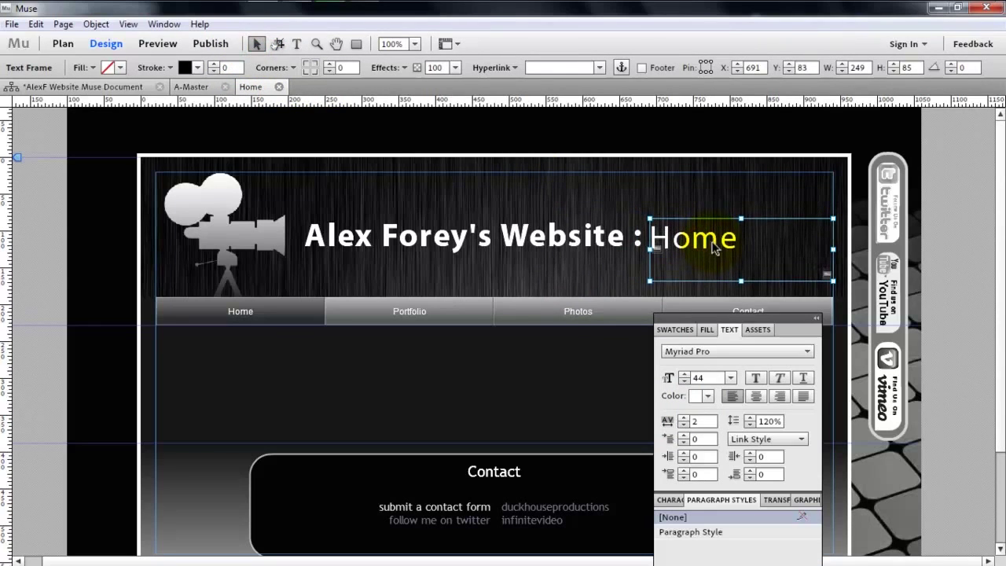
{"action": "left_click_drag", "start_coordinate": [832, 281], "coordinate": [708, 243]}
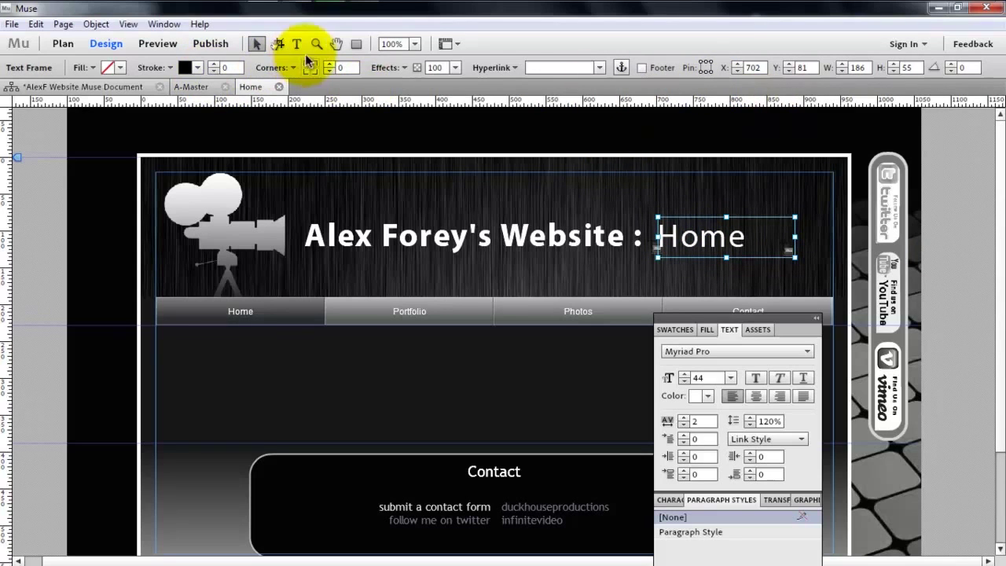
Step: Nudge the "Home" text frame up to Y 80 to line it up with the website title
{"action": "left_click", "coordinate": [317, 44]}
{"action": "left_click", "coordinate": [766, 230]}
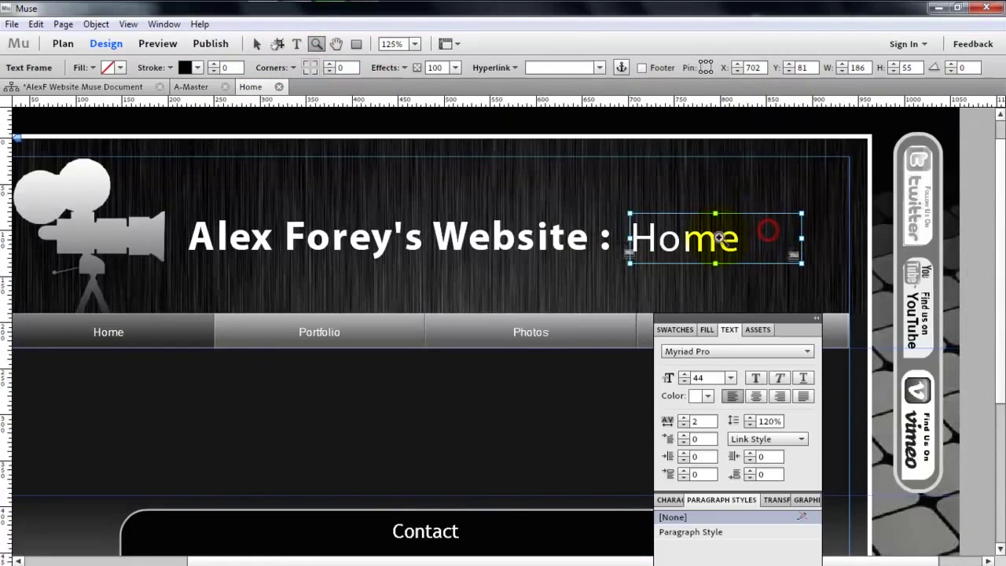
{"action": "left_click", "coordinate": [717, 235]}
{"action": "left_click", "coordinate": [679, 245]}
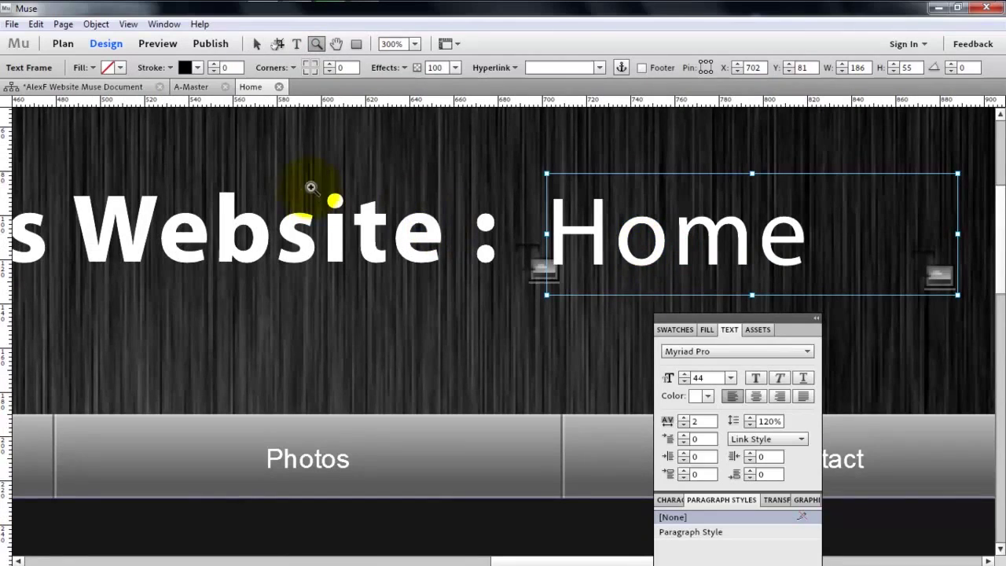
{"action": "left_click", "coordinate": [256, 44]}
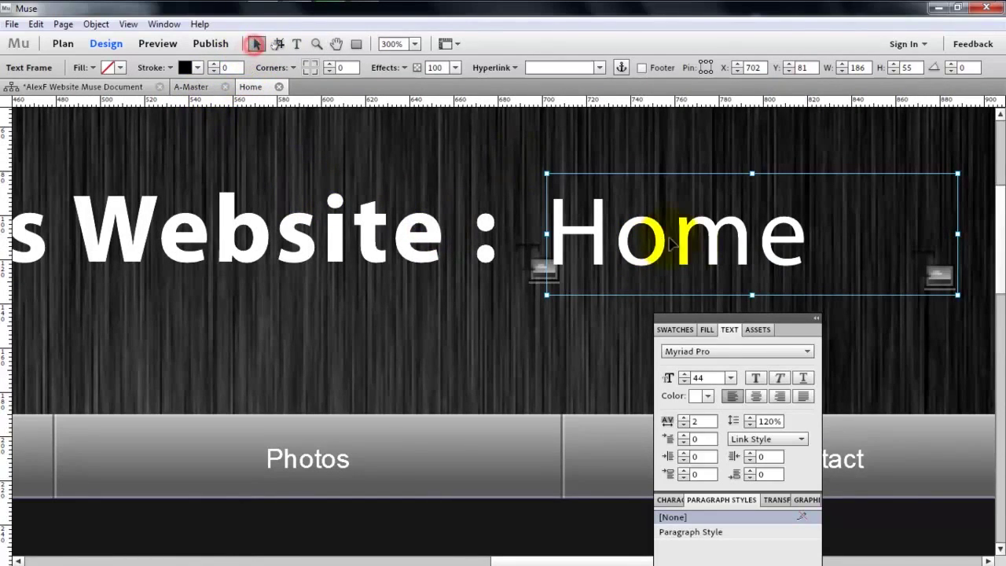
{"action": "key", "text": "Up"}
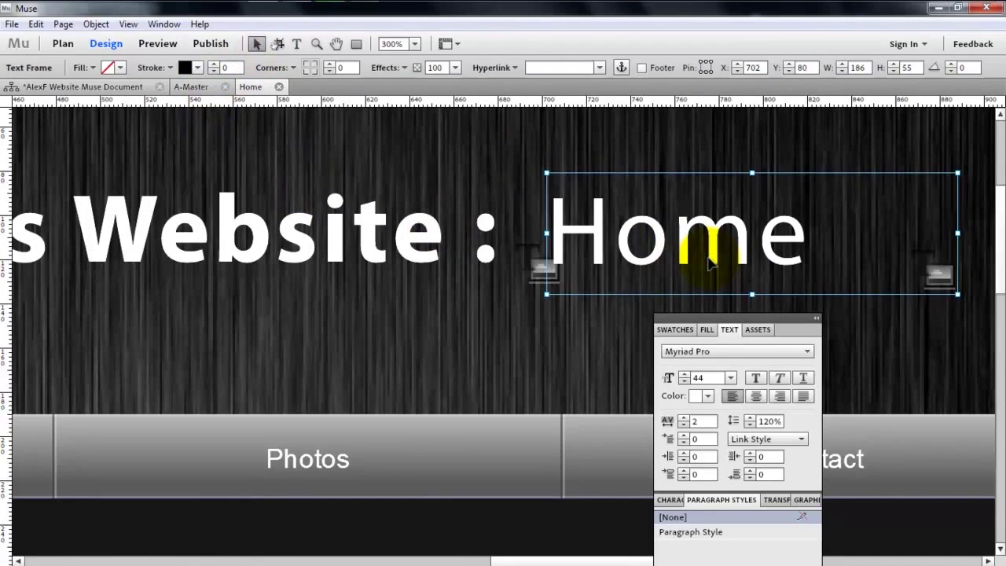
{"action": "key", "text": "Up"}
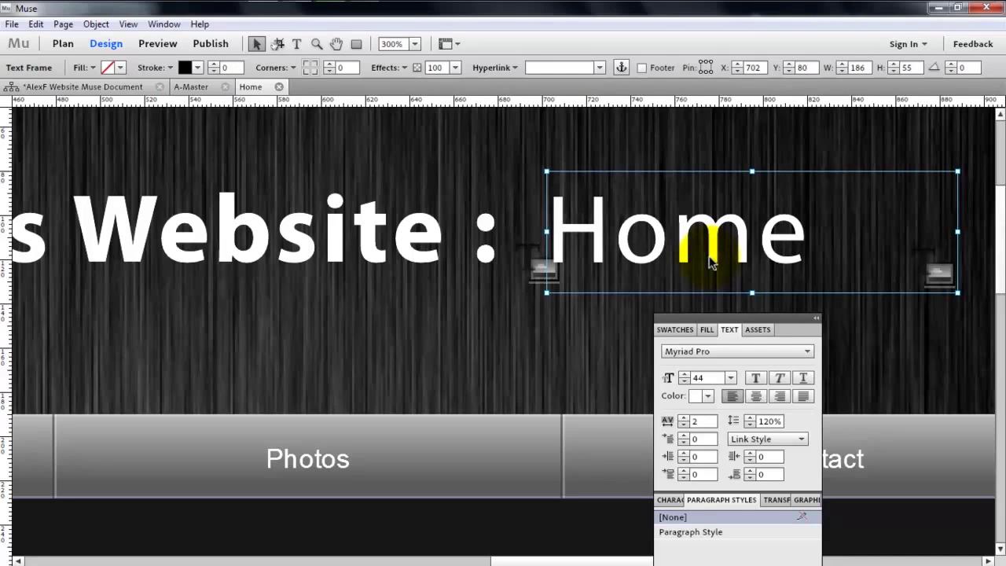
Step: Zoom out to 75% to examine the whole Home page layout
{"action": "left_click", "coordinate": [316, 44]}
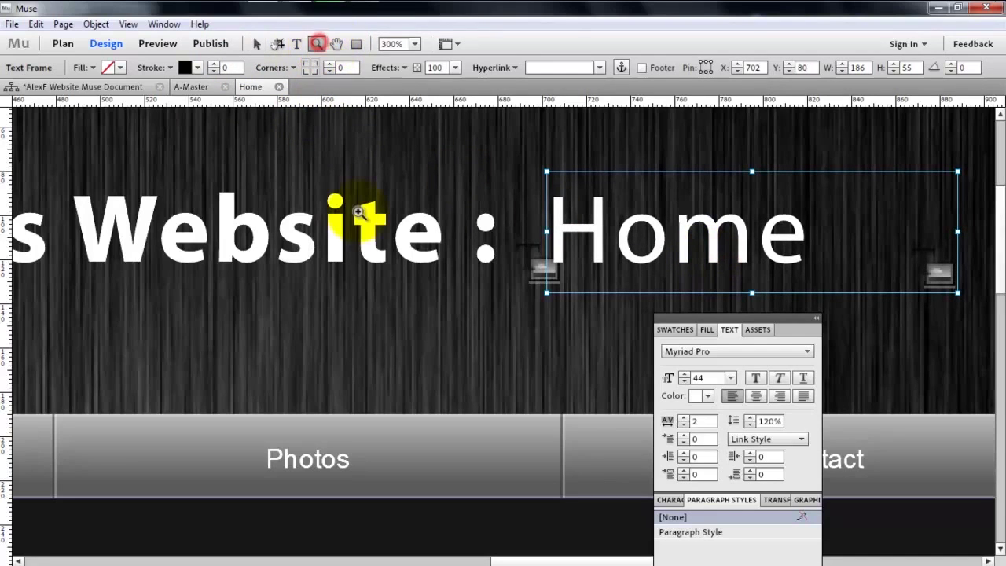
{"action": "right_click", "coordinate": [356, 209]}
{"action": "left_click", "coordinate": [315, 199]}
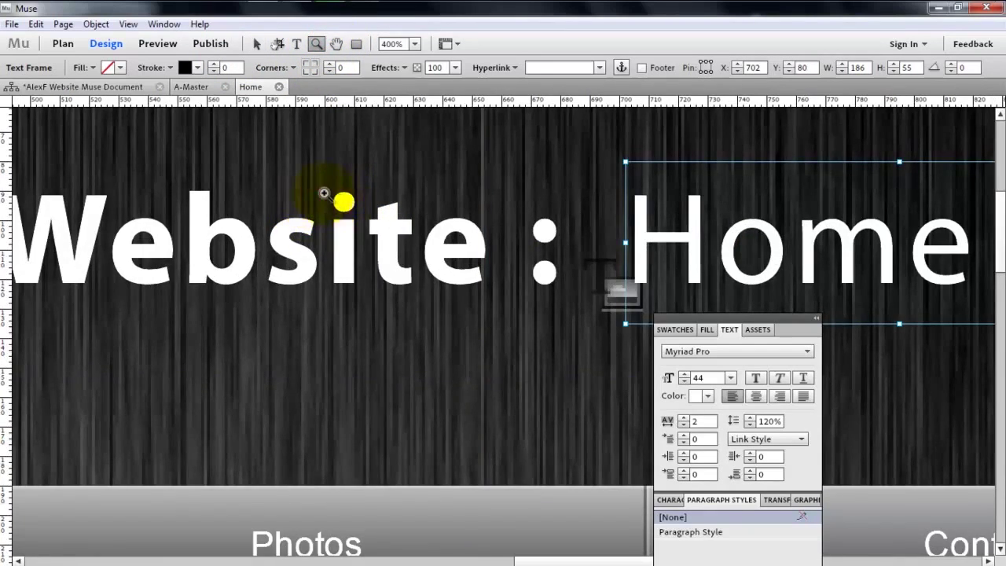
{"action": "key", "text": "super"}
{"action": "left_click", "coordinate": [324, 194]}
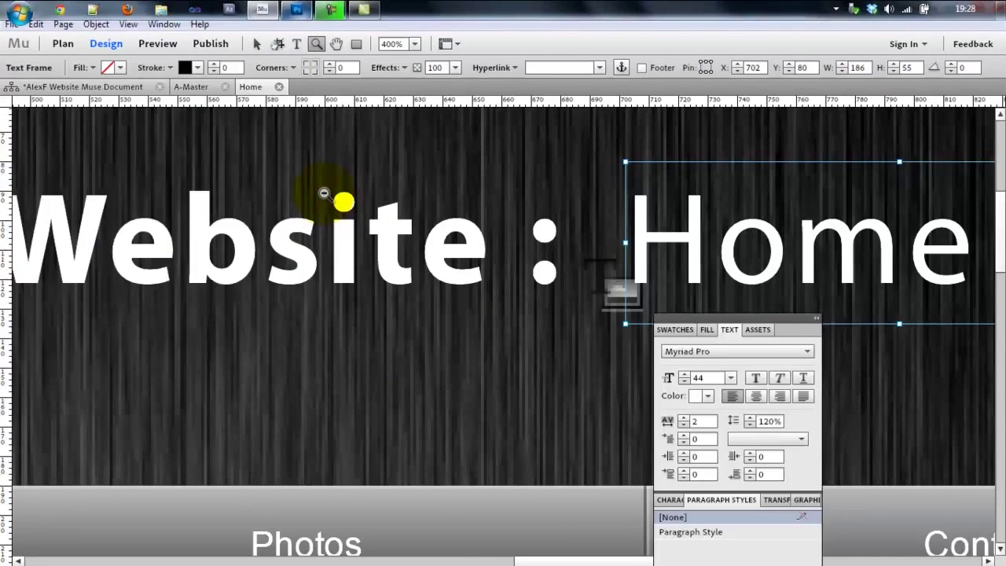
{"action": "left_click", "coordinate": [324, 194], "text": "alt"}
{"action": "left_click", "coordinate": [324, 193], "text": "alt"}
{"action": "left_click", "coordinate": [324, 193], "text": "alt"}
{"action": "left_click", "coordinate": [323, 194], "text": "alt"}
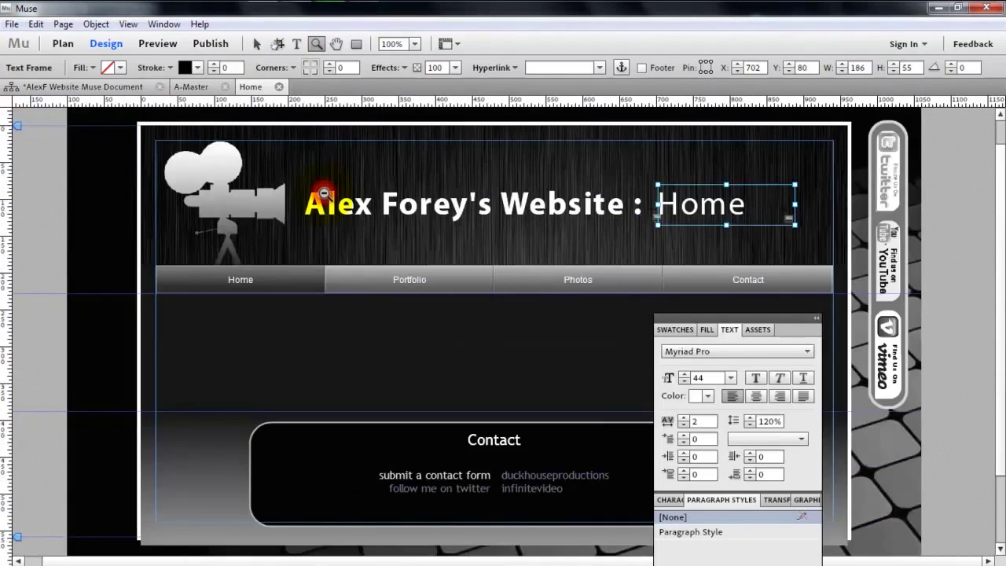
{"action": "left_click", "coordinate": [322, 191], "text": "alt"}
Step: Copy the Home page's "Home" text frame and close the A-Master page
{"action": "left_click", "coordinate": [253, 45]}
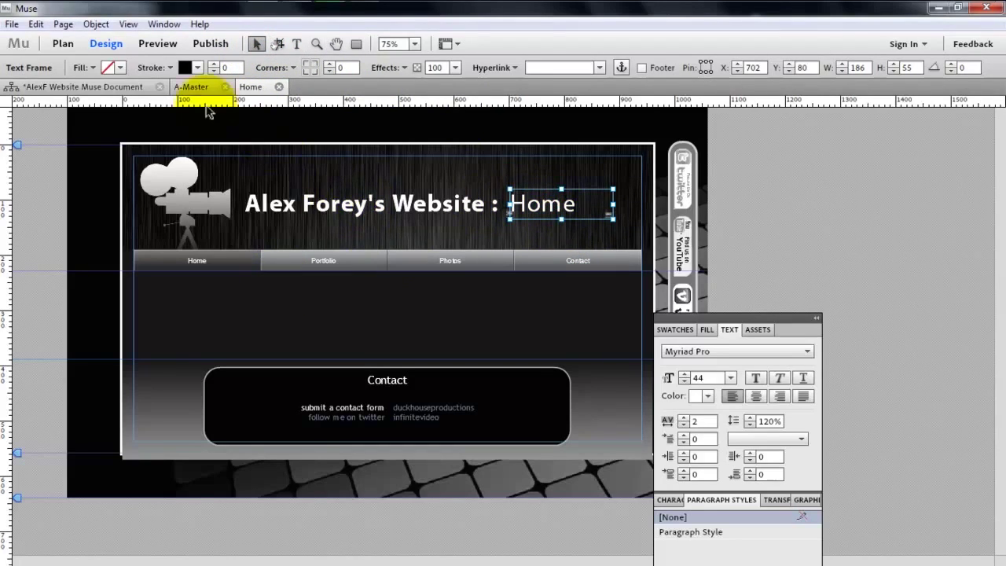
{"action": "left_click", "coordinate": [187, 88]}
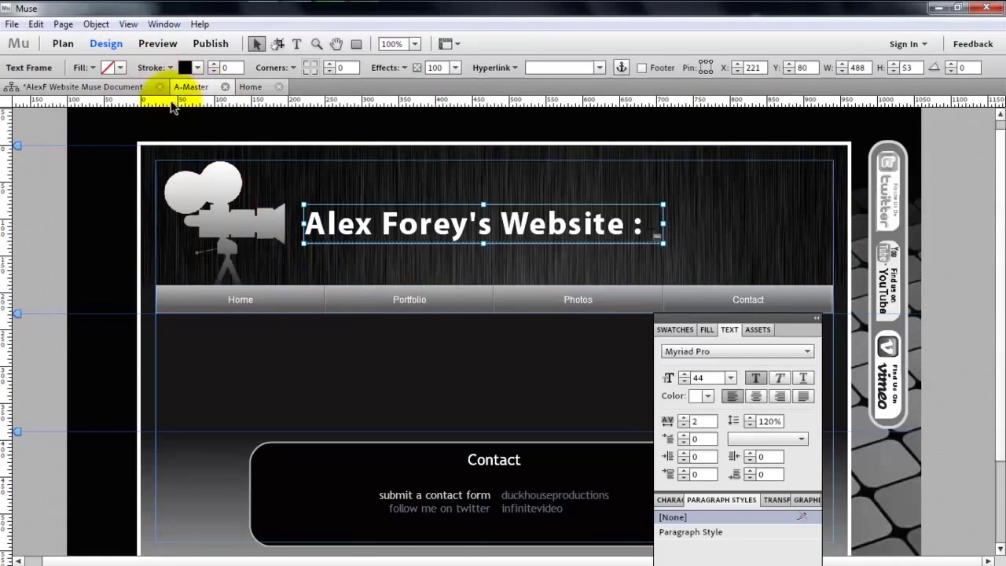
{"action": "key", "text": "ctrl+1"}
{"action": "left_click", "coordinate": [226, 86]}
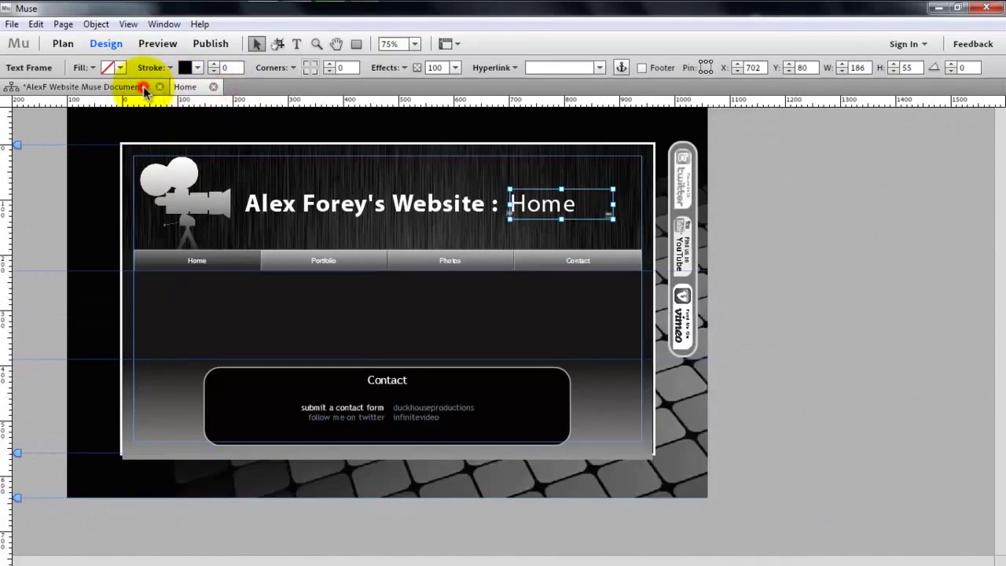
Step: Paste the copied "Home" text frame into the Portfolio page's header and widen it
{"action": "left_click", "coordinate": [142, 86]}
{"action": "double_click", "coordinate": [155, 152]}
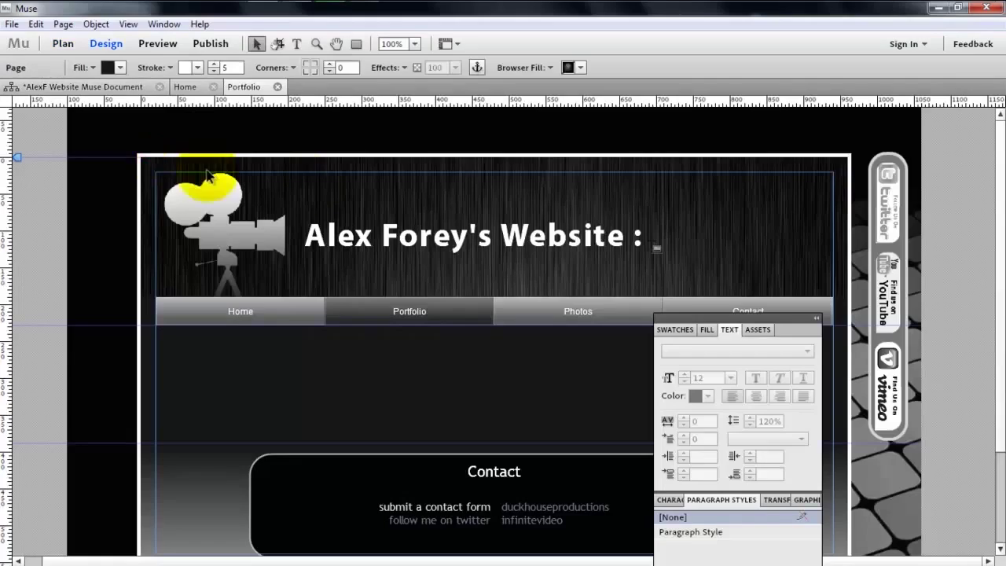
{"action": "key", "text": "ctrl+v"}
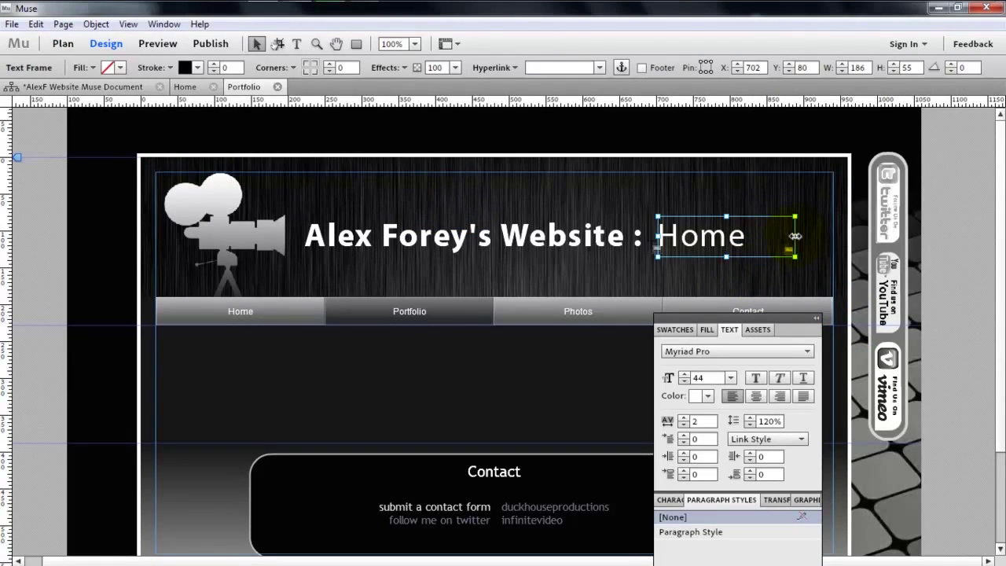
{"action": "left_click_drag", "start_coordinate": [796, 235], "coordinate": [826, 236]}
Step: Replace the pasted header text on the Portfolio page with "Portfolio"
{"action": "double_click", "coordinate": [727, 234]}
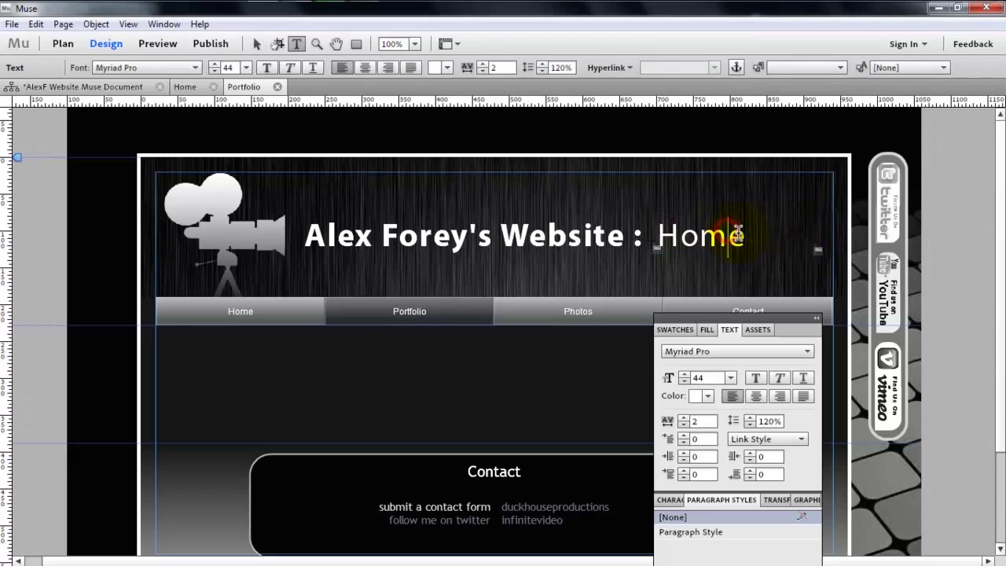
{"action": "double_click", "coordinate": [733, 236]}
{"action": "type", "text": "Portfolio"}
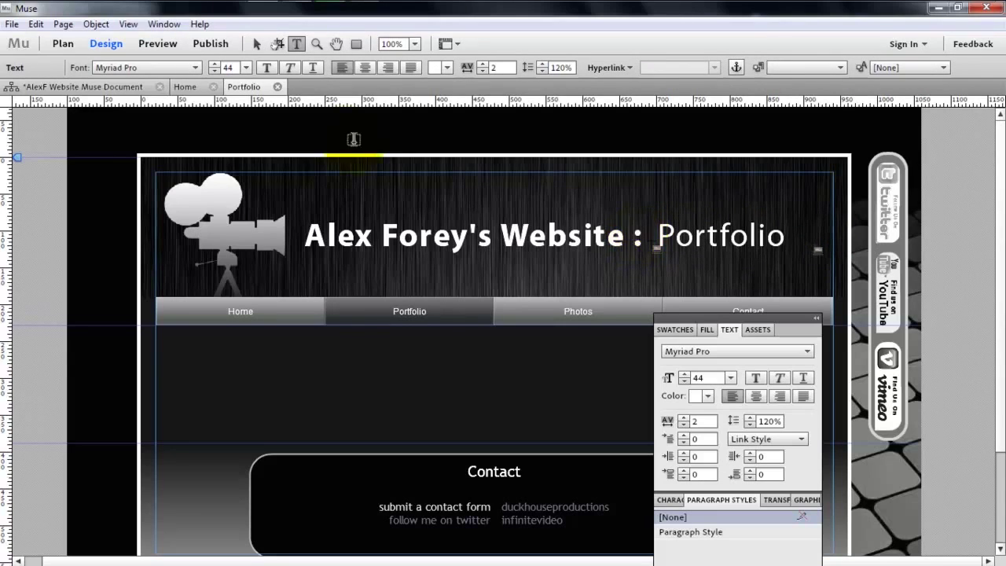
Step: Paste the copied text frame into the Photos page's header and change its text to "Photos"
{"action": "left_click", "coordinate": [130, 83]}
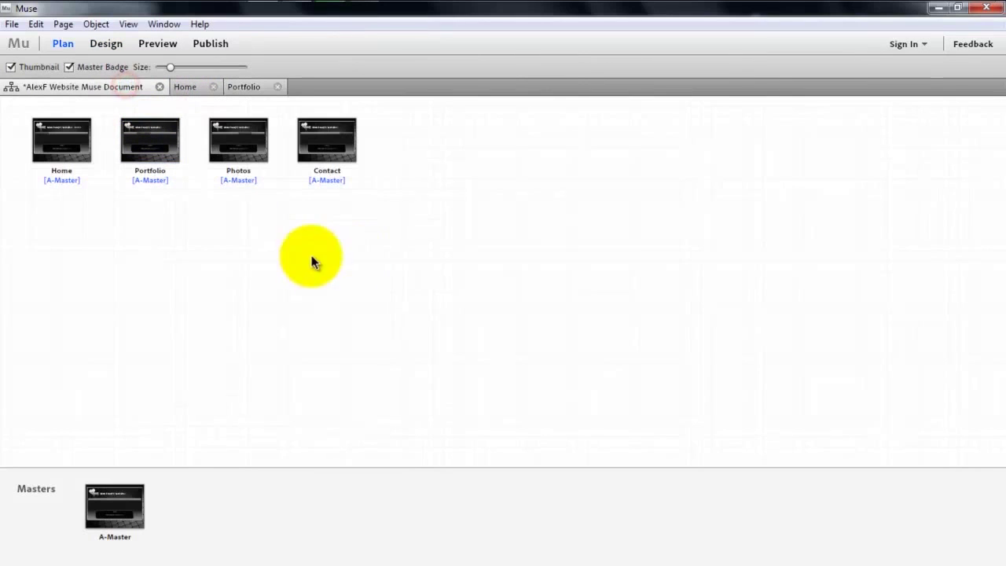
{"action": "double_click", "coordinate": [238, 137]}
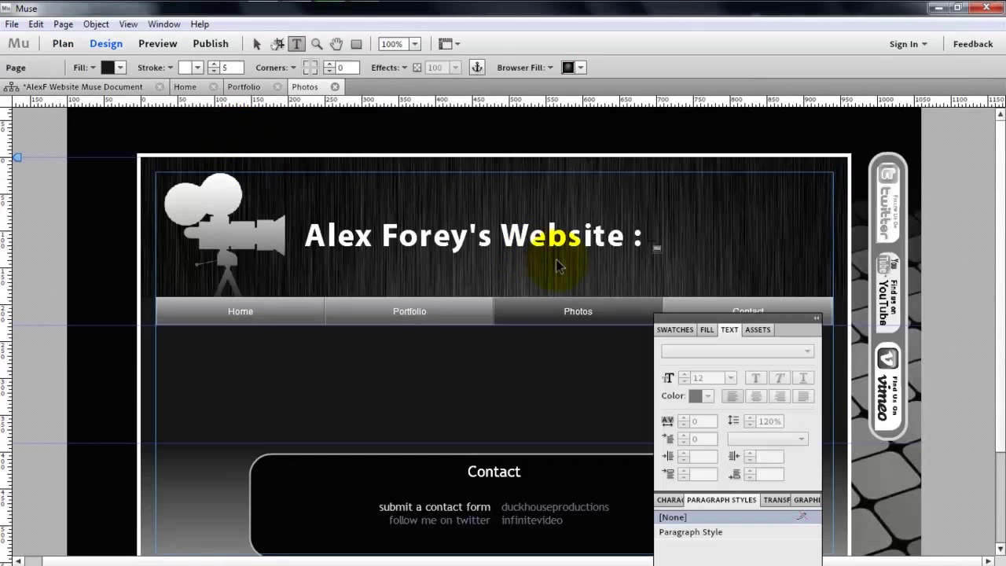
{"action": "key", "text": "ctrl+v"}
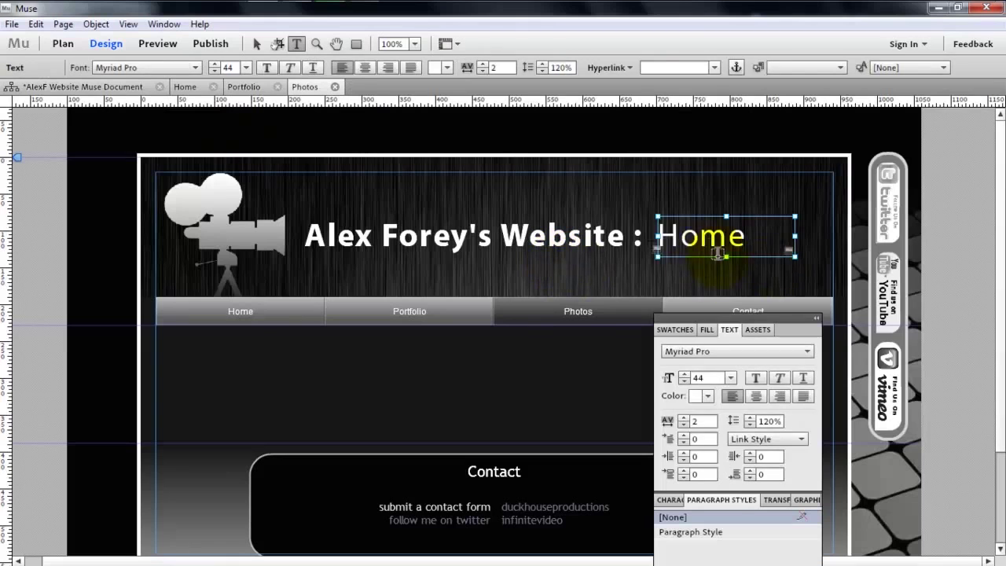
{"action": "left_click", "coordinate": [775, 237]}
{"action": "left_click_drag", "start_coordinate": [747, 236], "coordinate": [664, 236]}
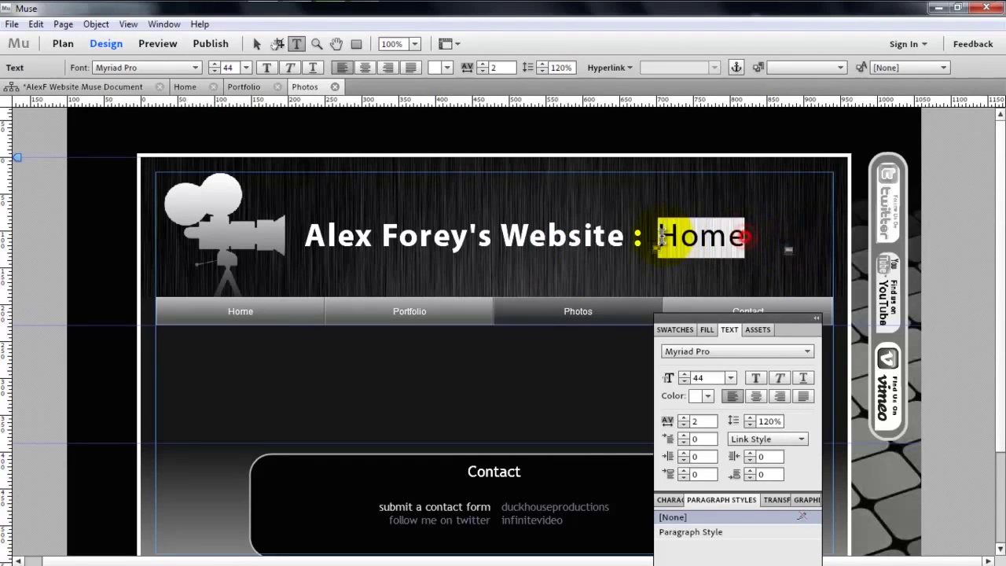
{"action": "type", "text": "Photos"}
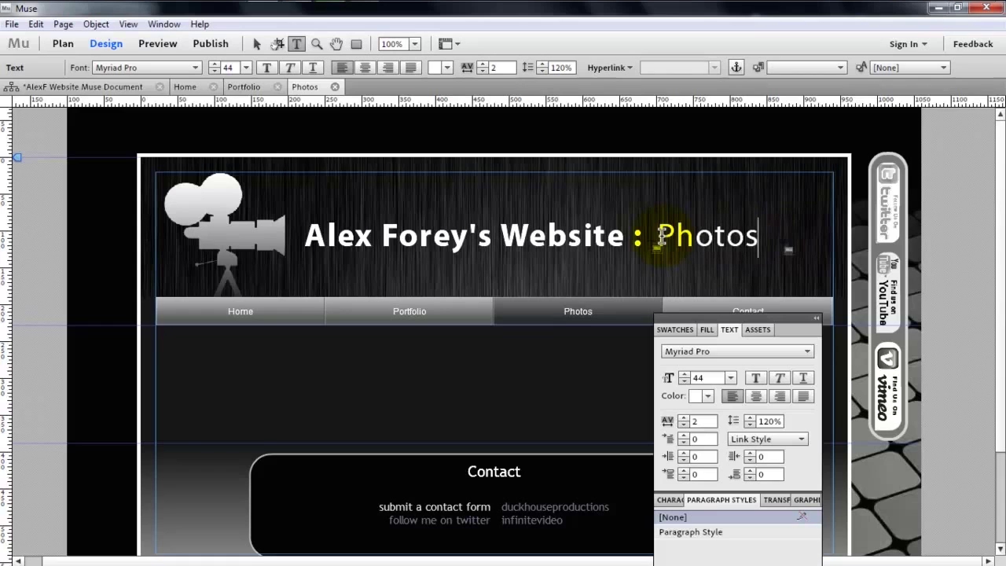
Step: Open the Contact page, paste the copied text frame into its header and change its text to "Contact"
{"action": "left_click", "coordinate": [85, 87]}
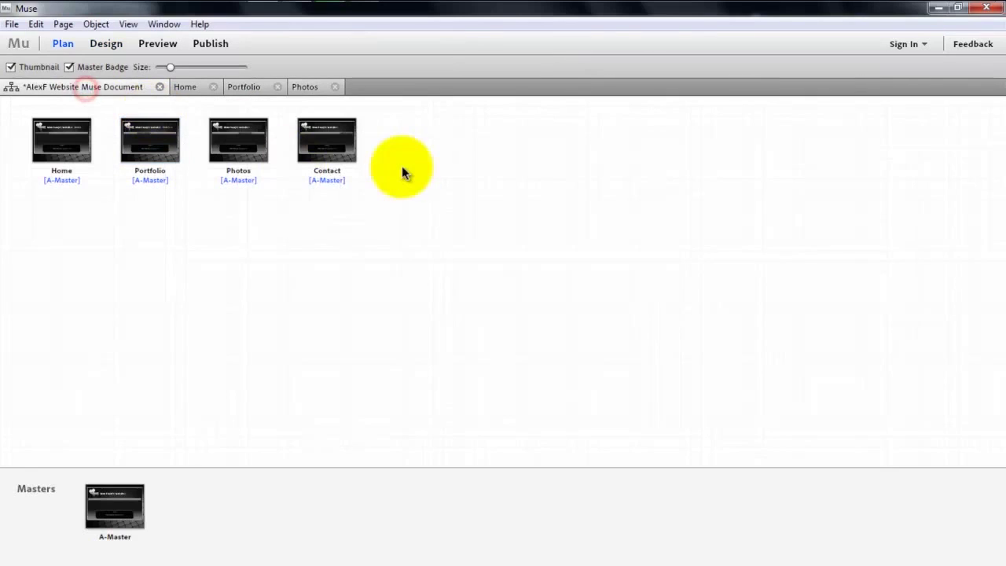
{"action": "double_click", "coordinate": [327, 145]}
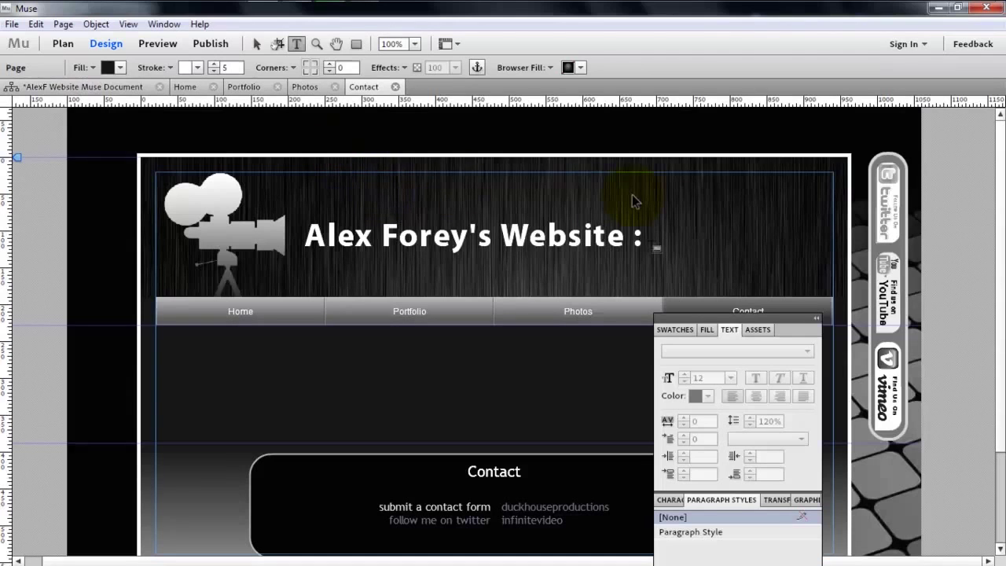
{"action": "key", "text": "ctrl+v"}
{"action": "double_click", "coordinate": [729, 234]}
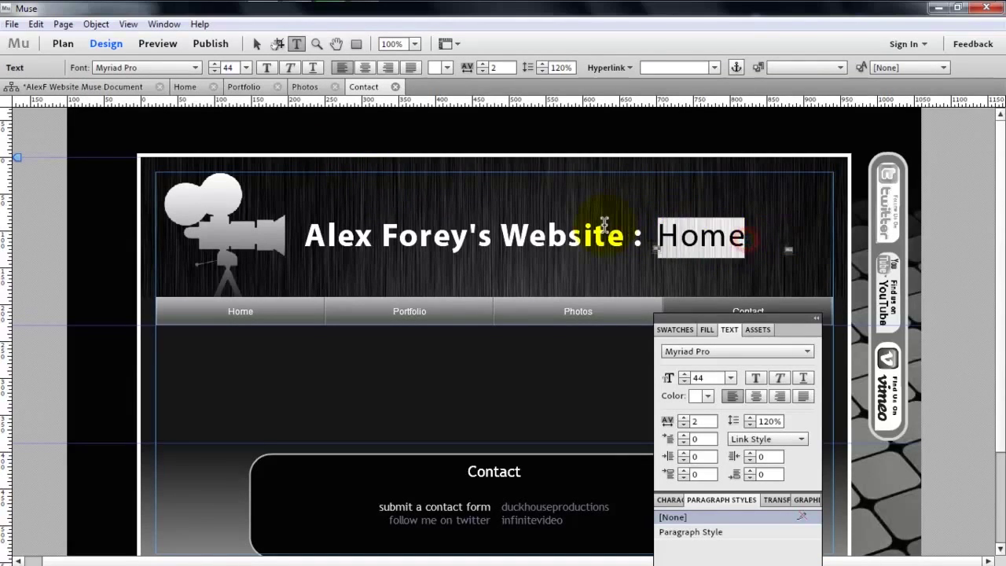
{"action": "type", "text": "Contact"}
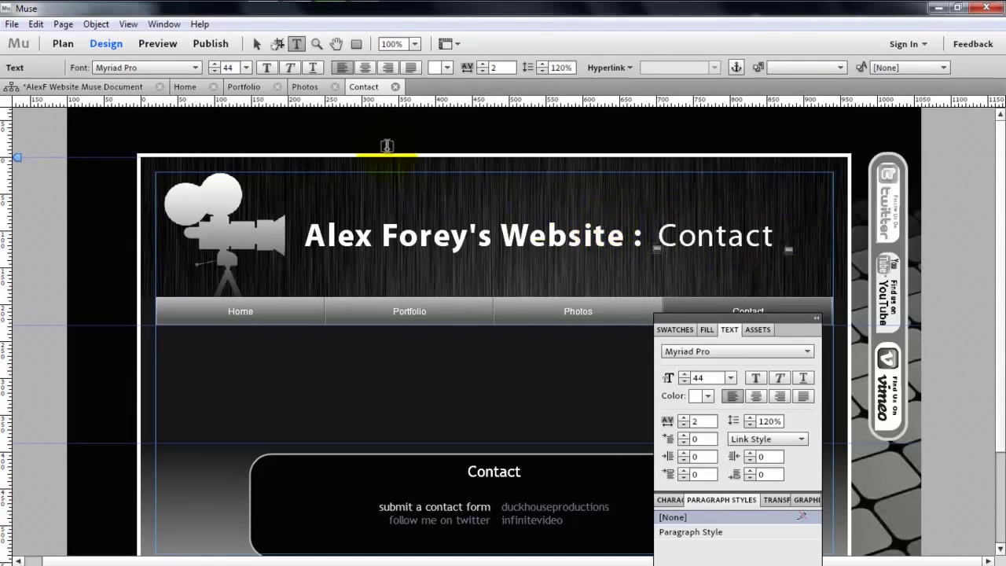
{"action": "left_click", "coordinate": [255, 44]}
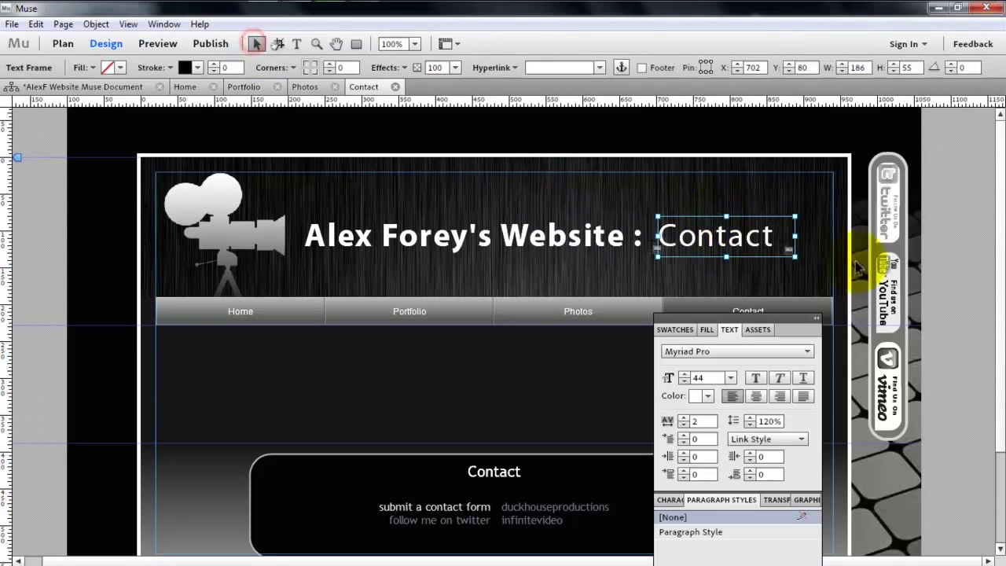
{"action": "left_click", "coordinate": [953, 269]}
{"action": "mouse_move", "coordinate": [1002, 257]}
{"action": "left_mouse_down"}
{"action": "mouse_move", "coordinate": [999, 338]}
{"action": "mouse_move", "coordinate": [1001, 250]}
{"action": "left_mouse_up"}
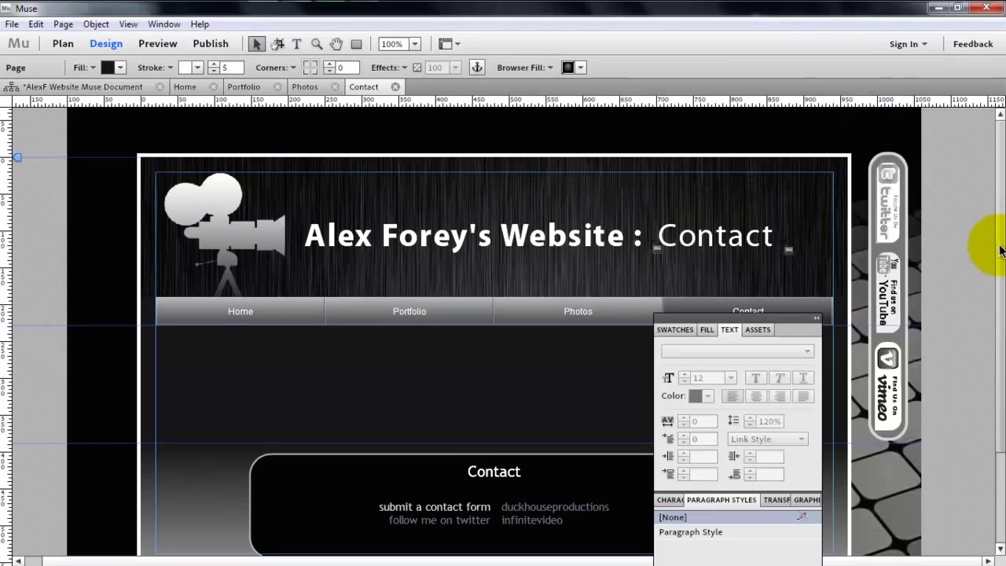